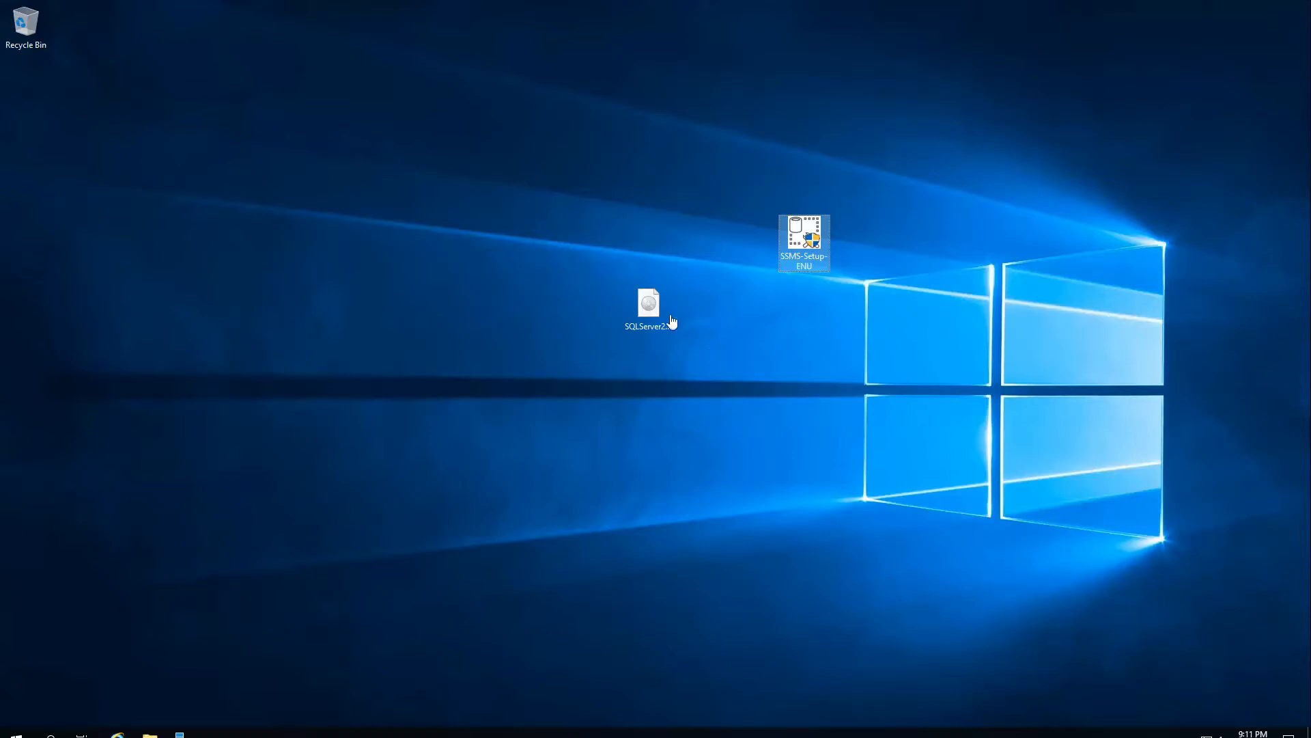
- Mount the SQL Server 2019 ISO image and run its setup application, allowing it to make changes to the device
left_click(649, 303)
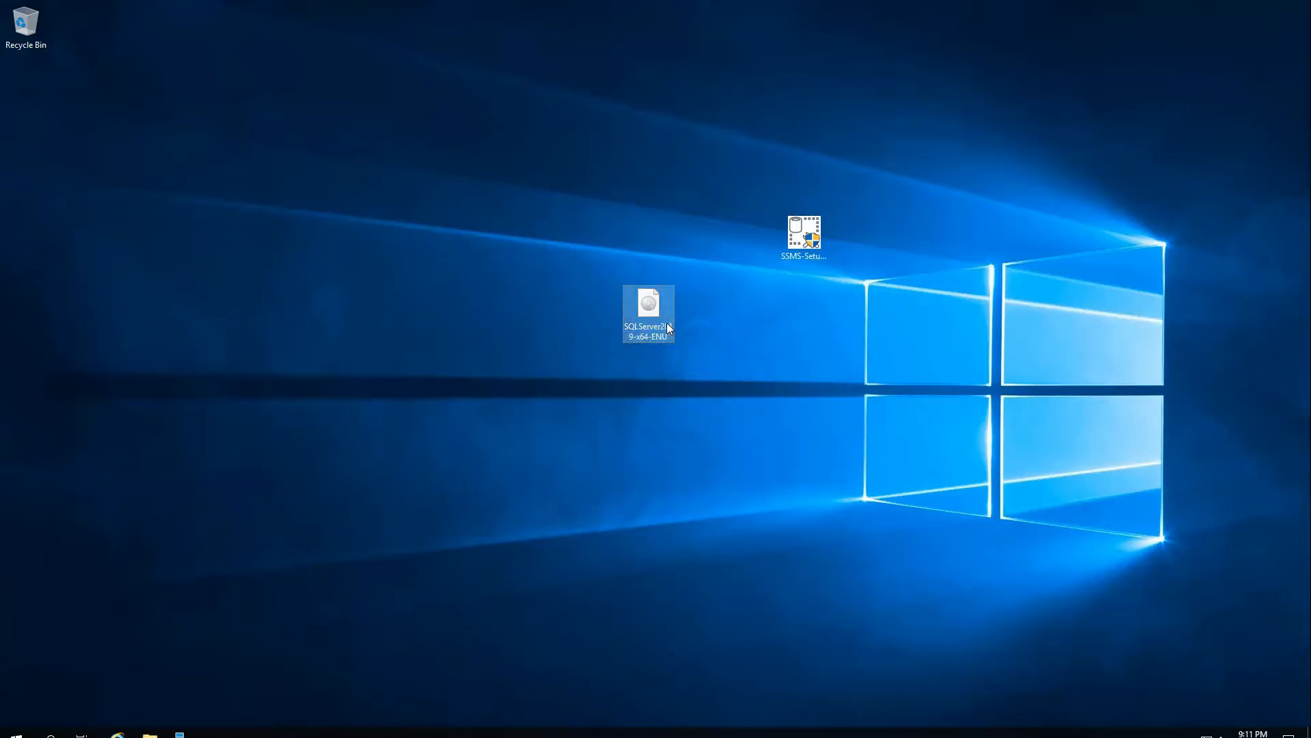
left_click(806, 237)
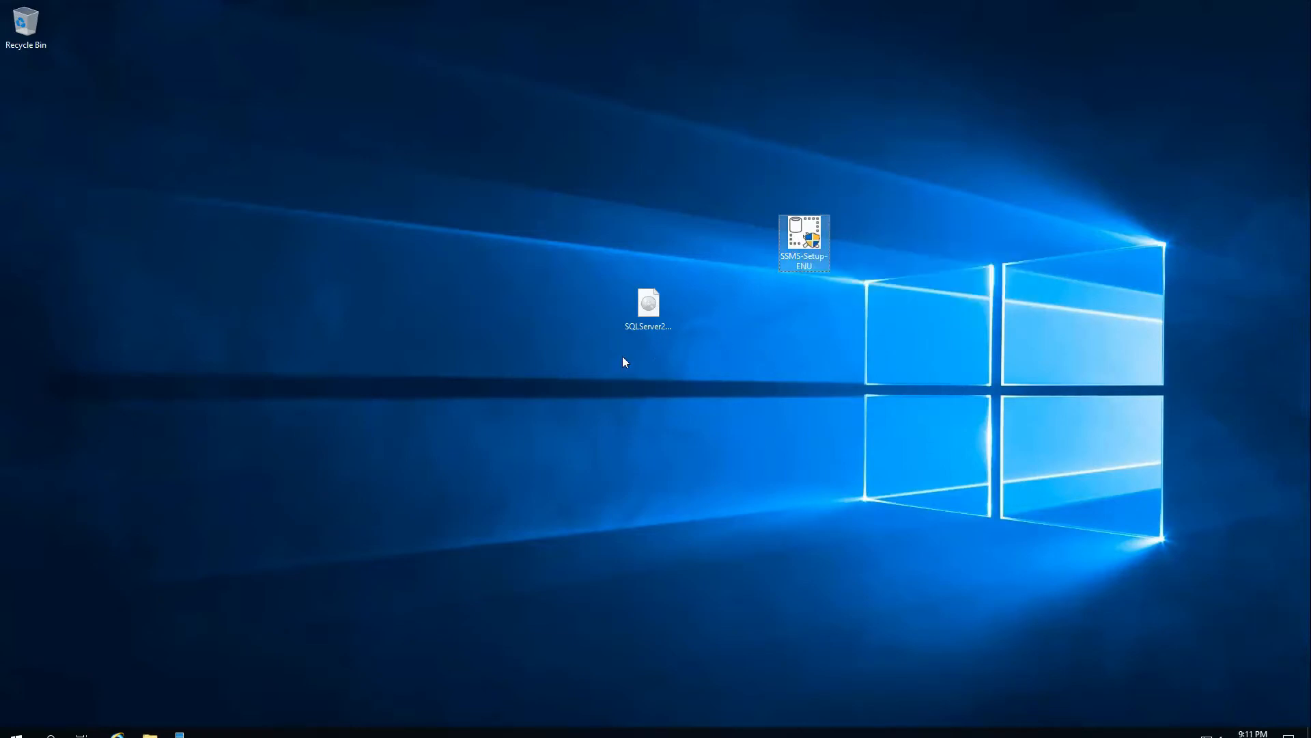
right_click(652, 304)
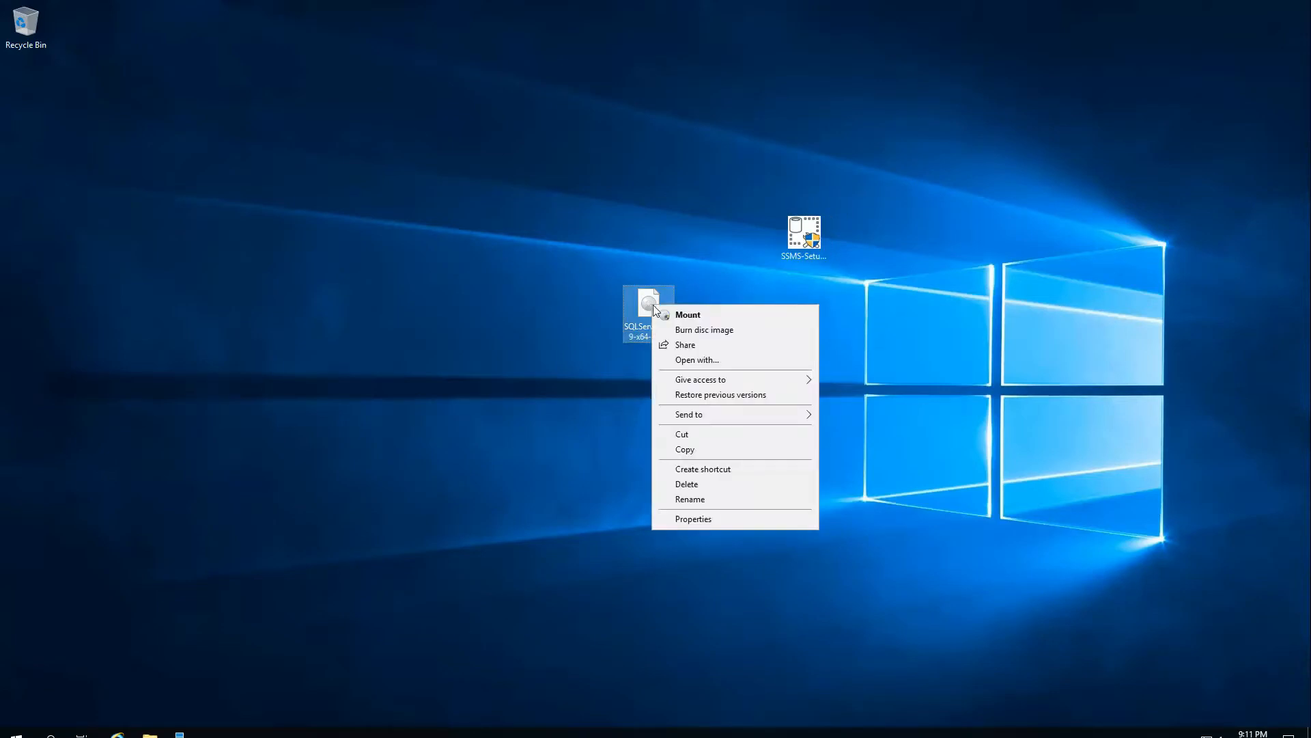
left_click(686, 316)
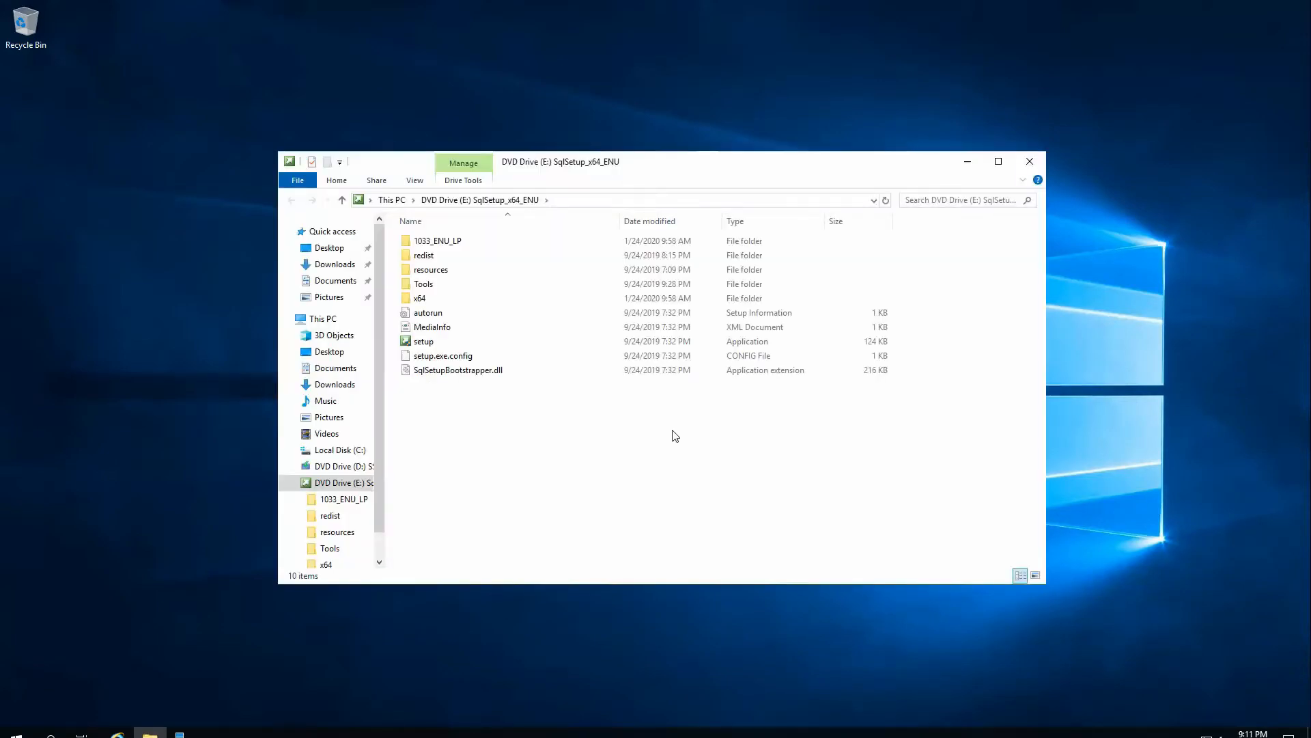
double_click(435, 346)
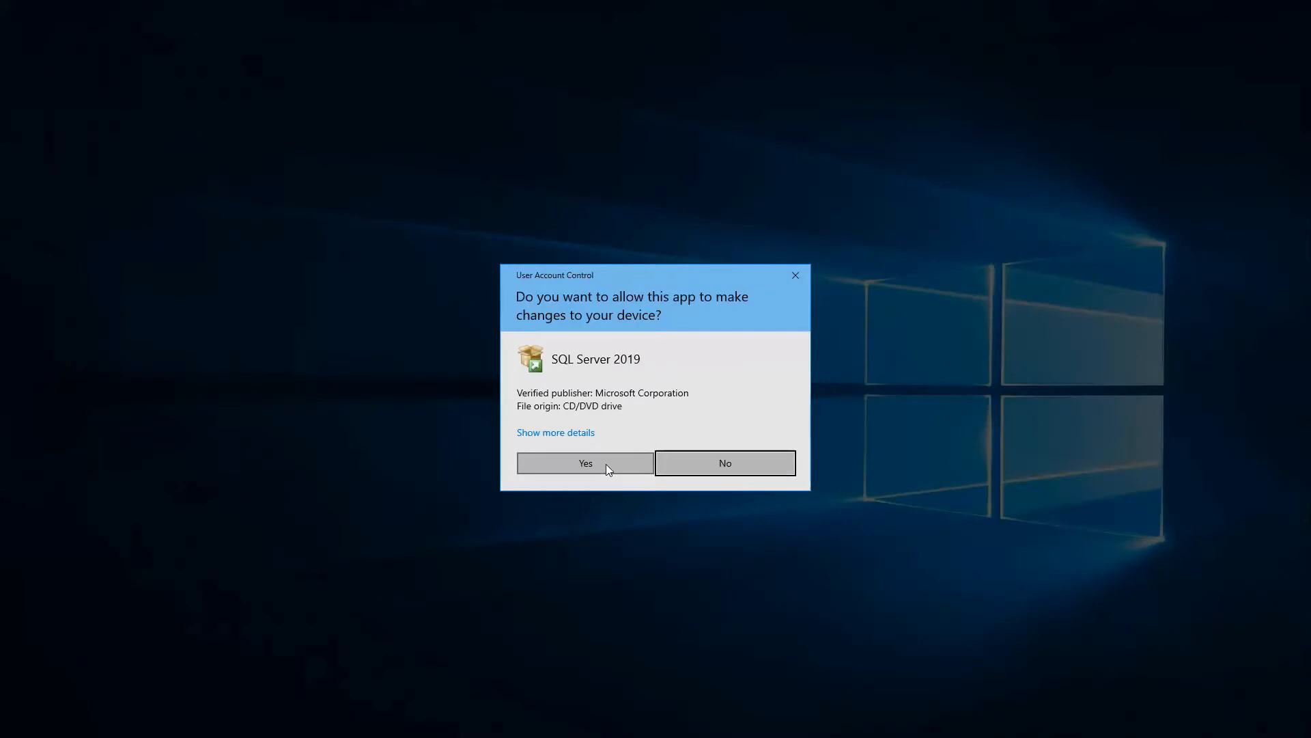
left_click(606, 464)
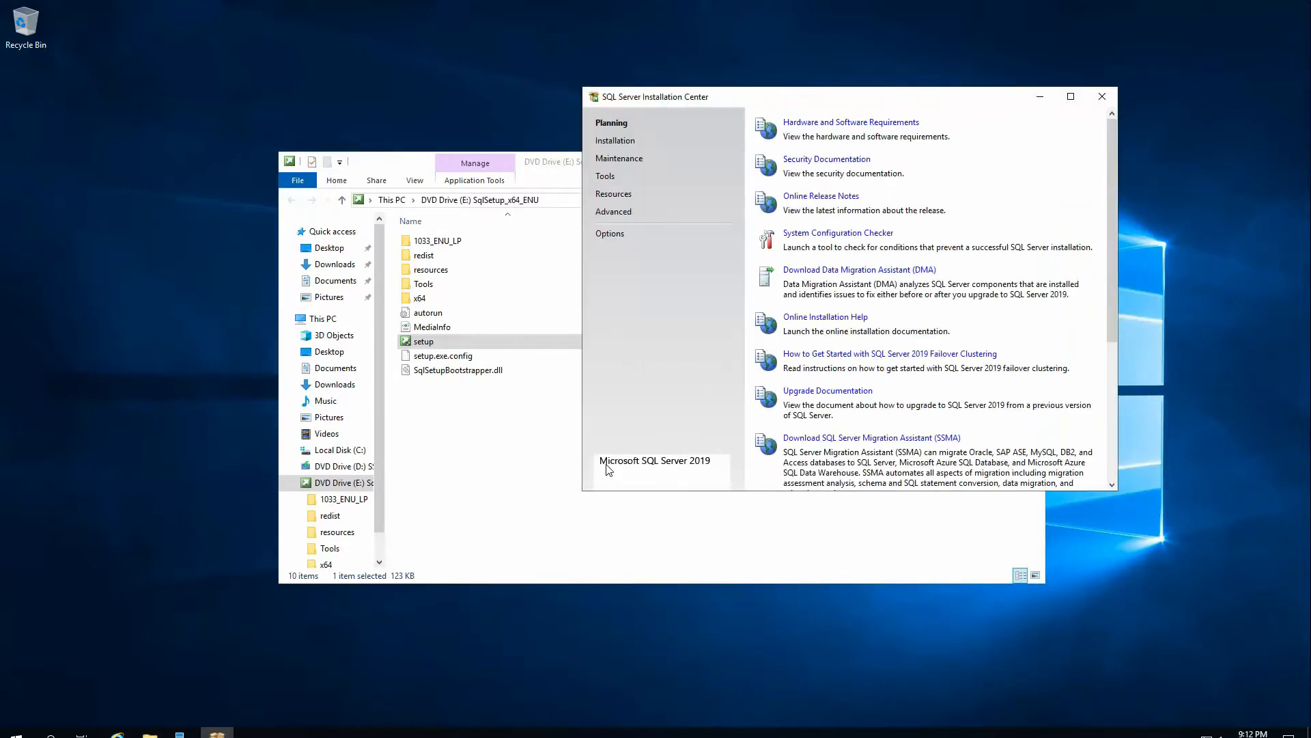
- Start a new stand-alone SQL Server installation and enable Microsoft Update to check for updates
left_click(622, 146)
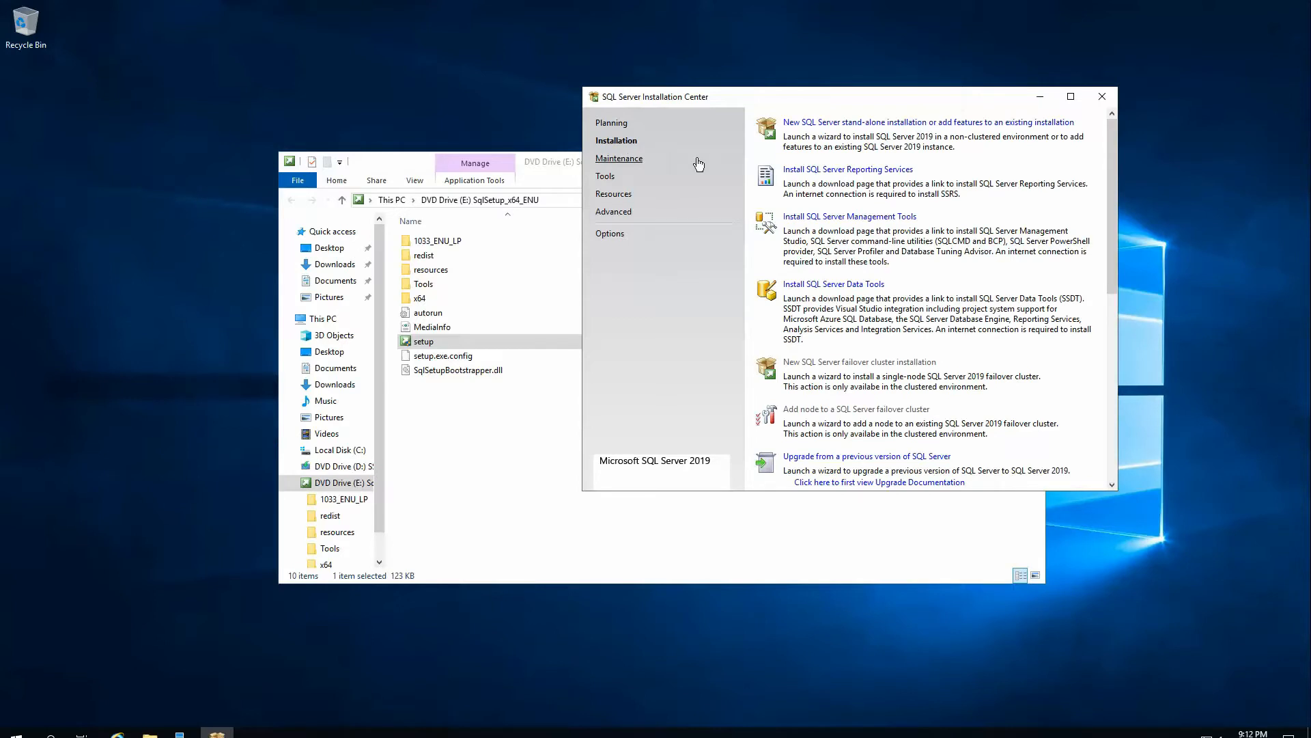
left_click(878, 127)
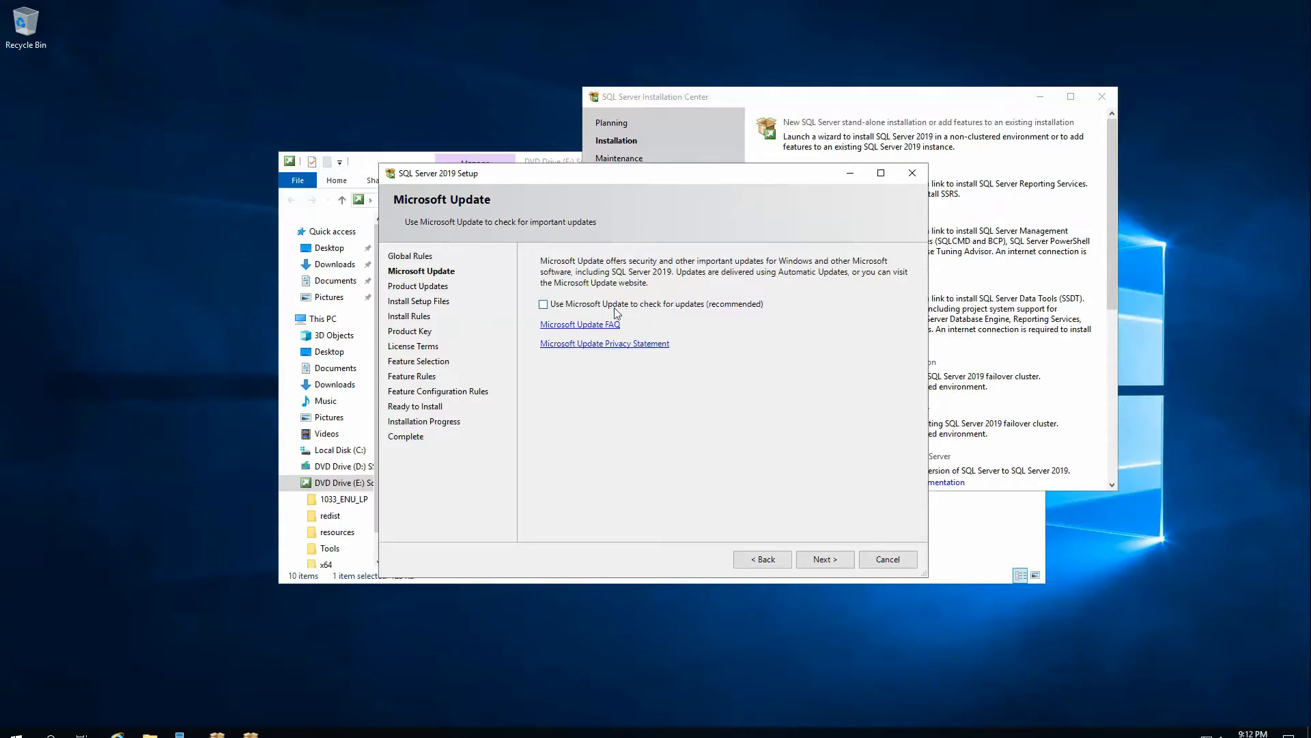
left_click(544, 305)
left_click(825, 560)
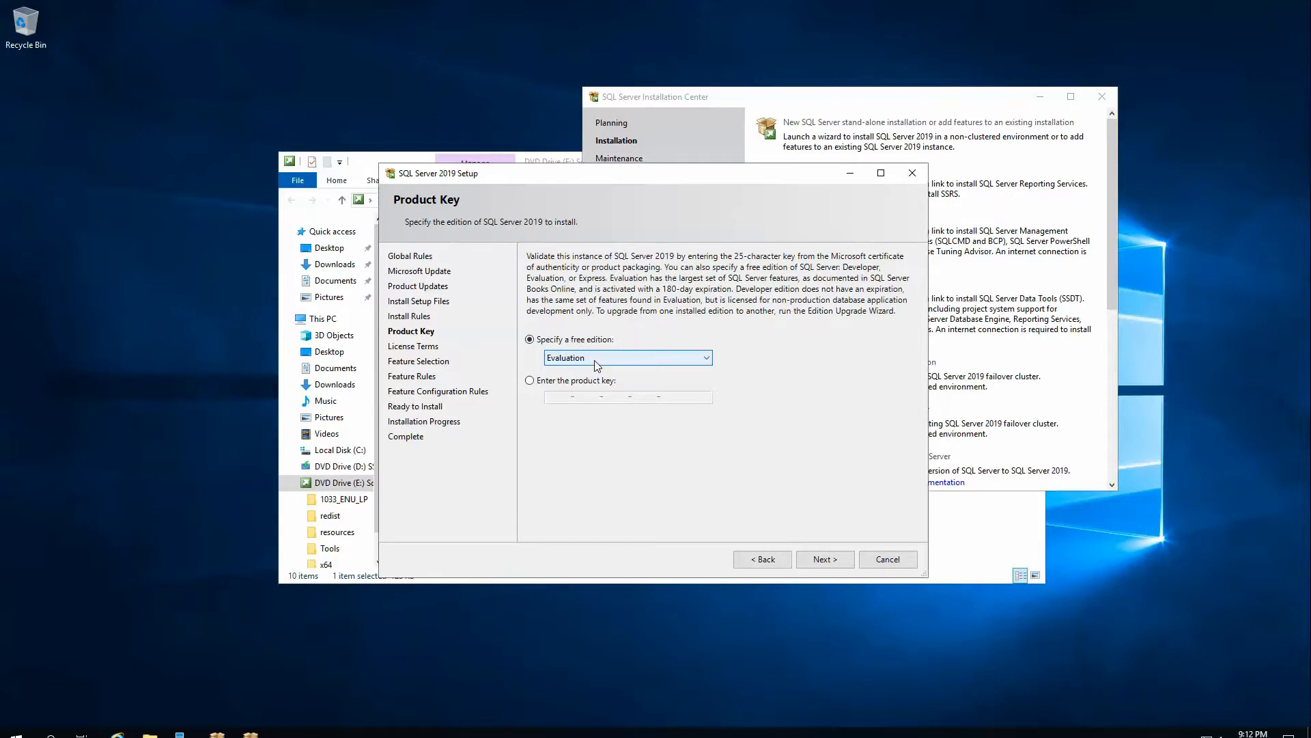
- Keep the free Evaluation edition and accept the license terms
left_click(825, 560)
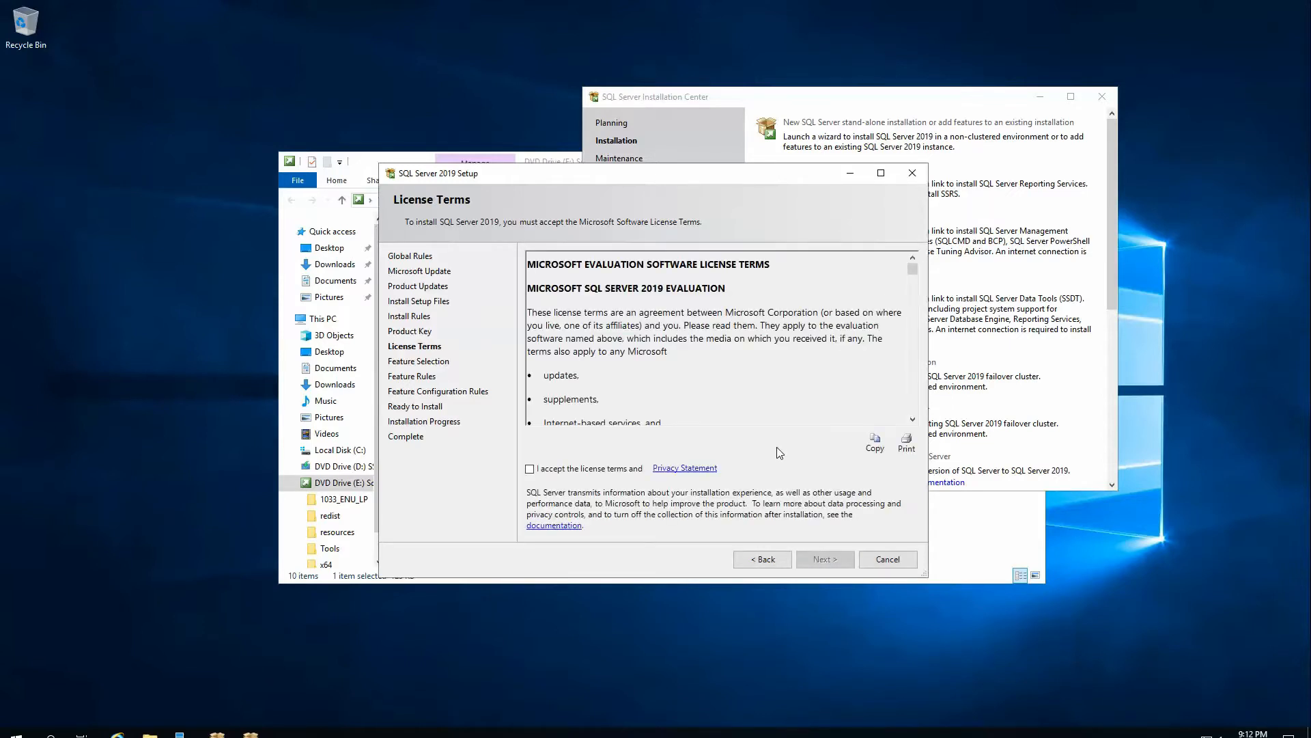
left_click(530, 470)
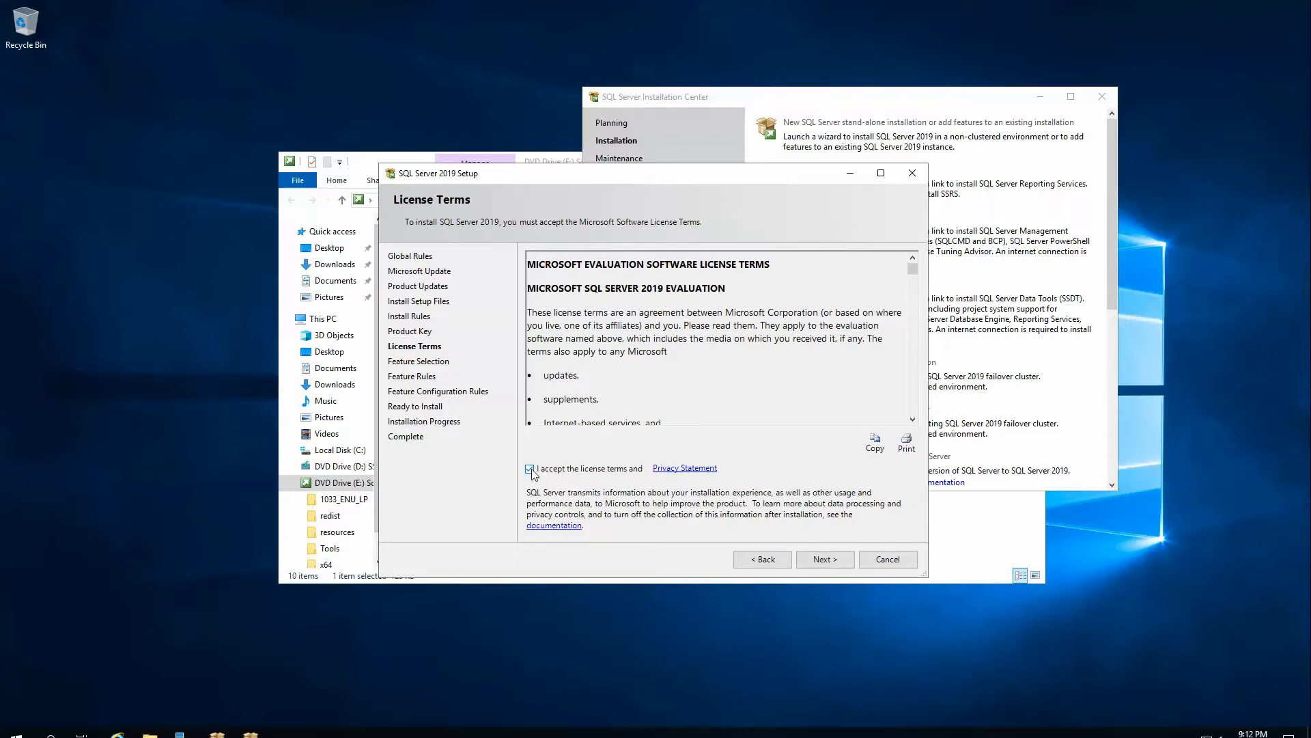
left_click(825, 560)
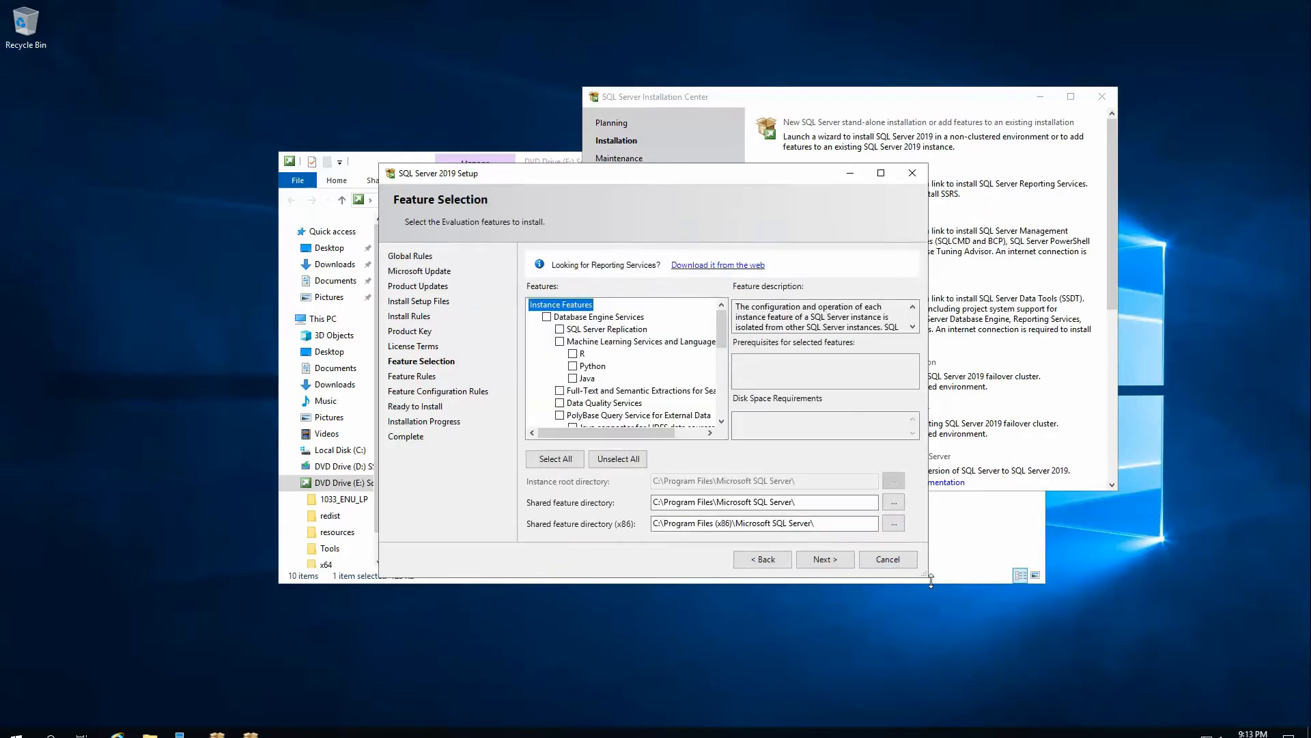
- Select Database Engine Services, Full-Text and Semantic Extractions for Search, and Client Tools Connectivity as the features to install
left_click_drag(924, 574, 1058, 705)
left_click_drag(759, 185, 727, 107)
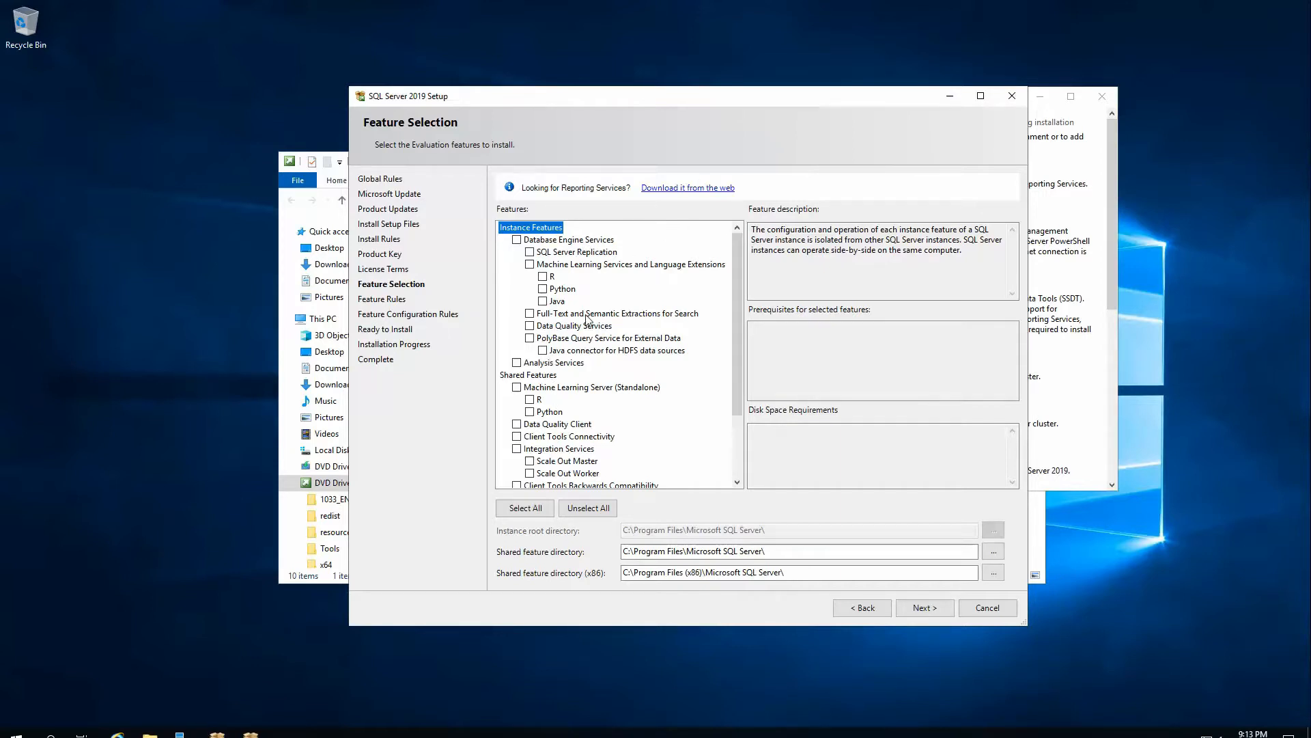
left_click(517, 240)
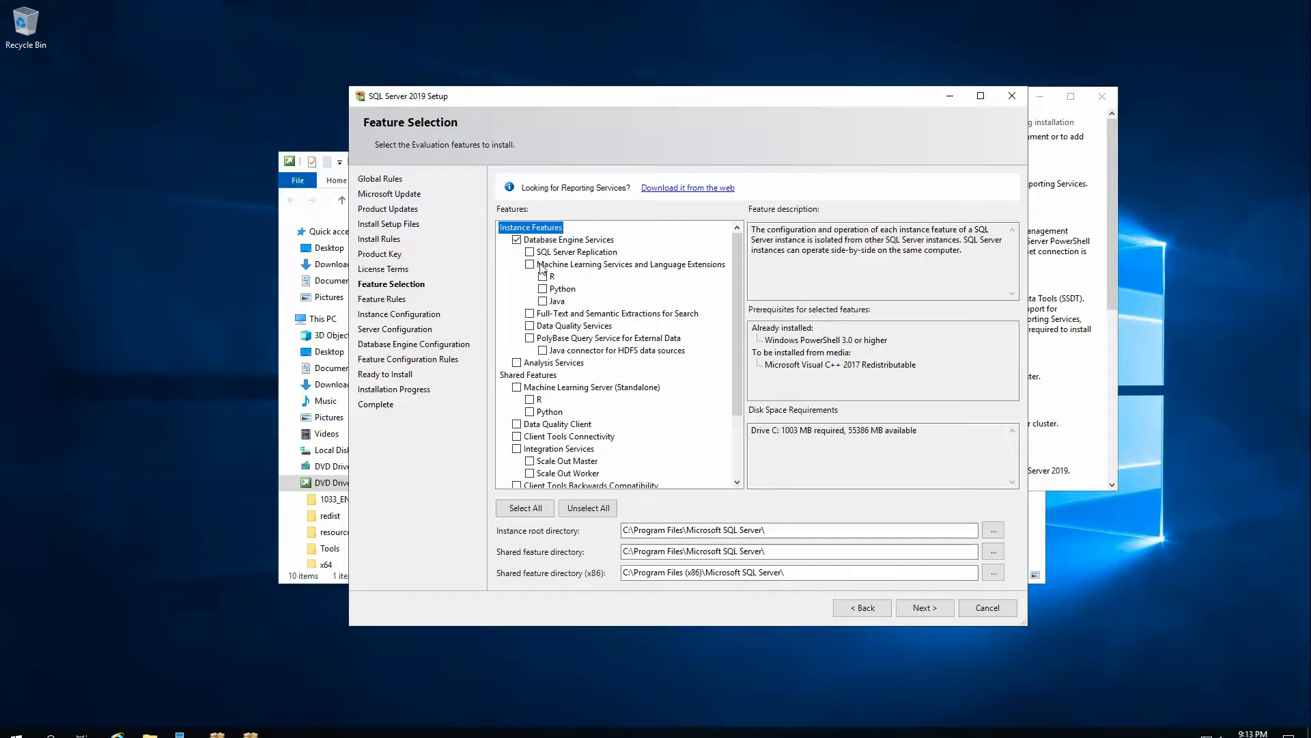
left_click(532, 315)
scroll(556, 399, "down", 1)
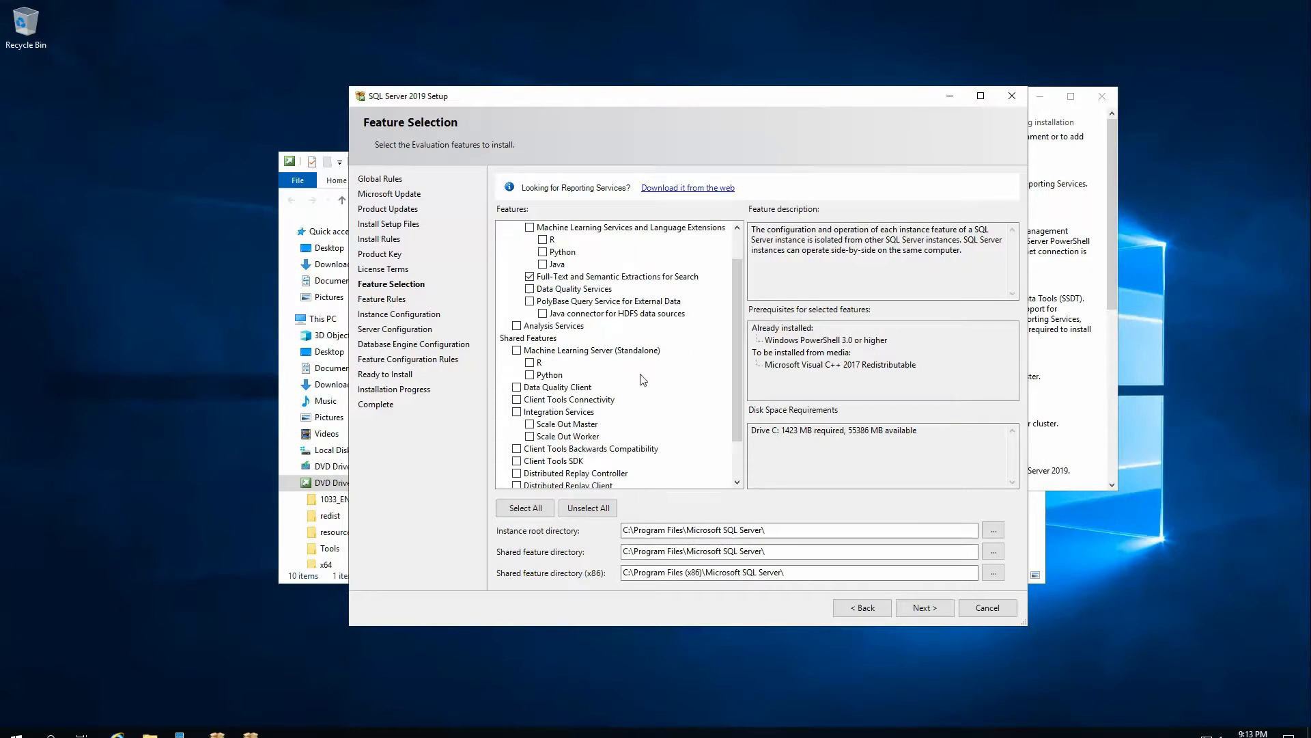
left_click_drag(744, 309, 743, 358)
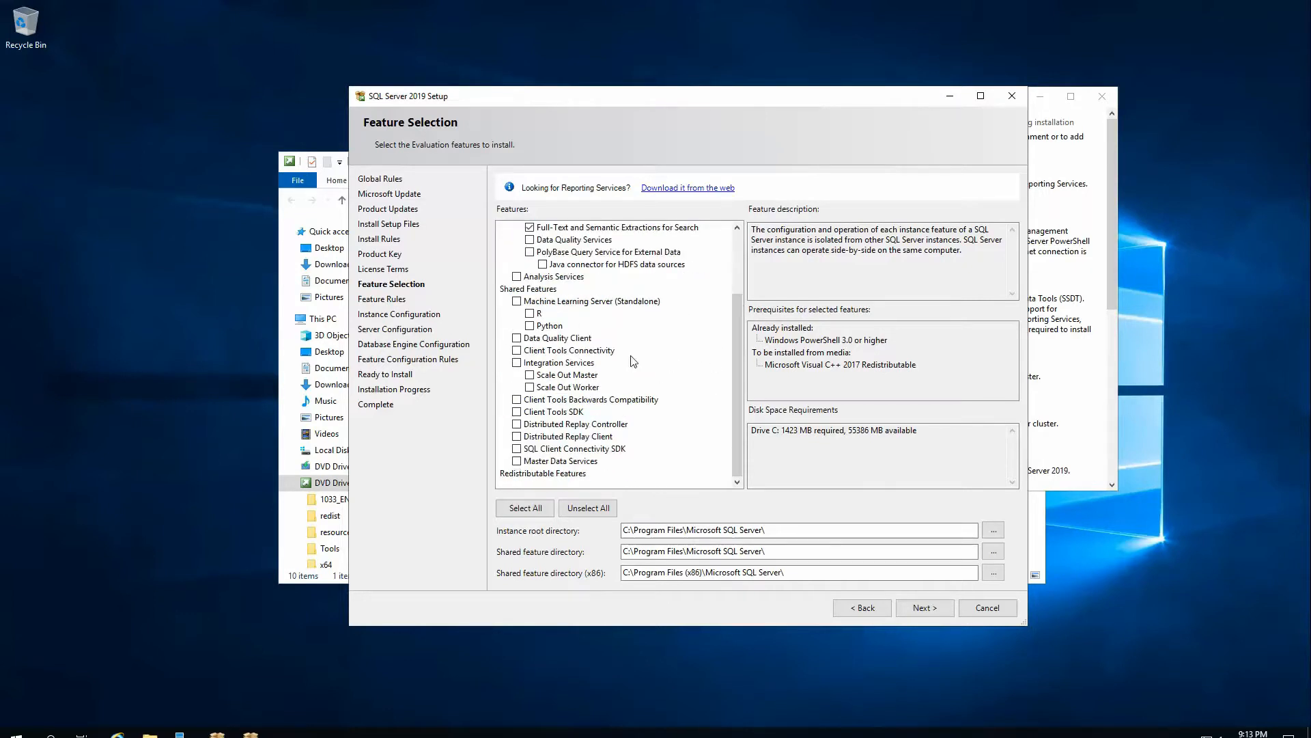
left_click(517, 351)
left_click(928, 610)
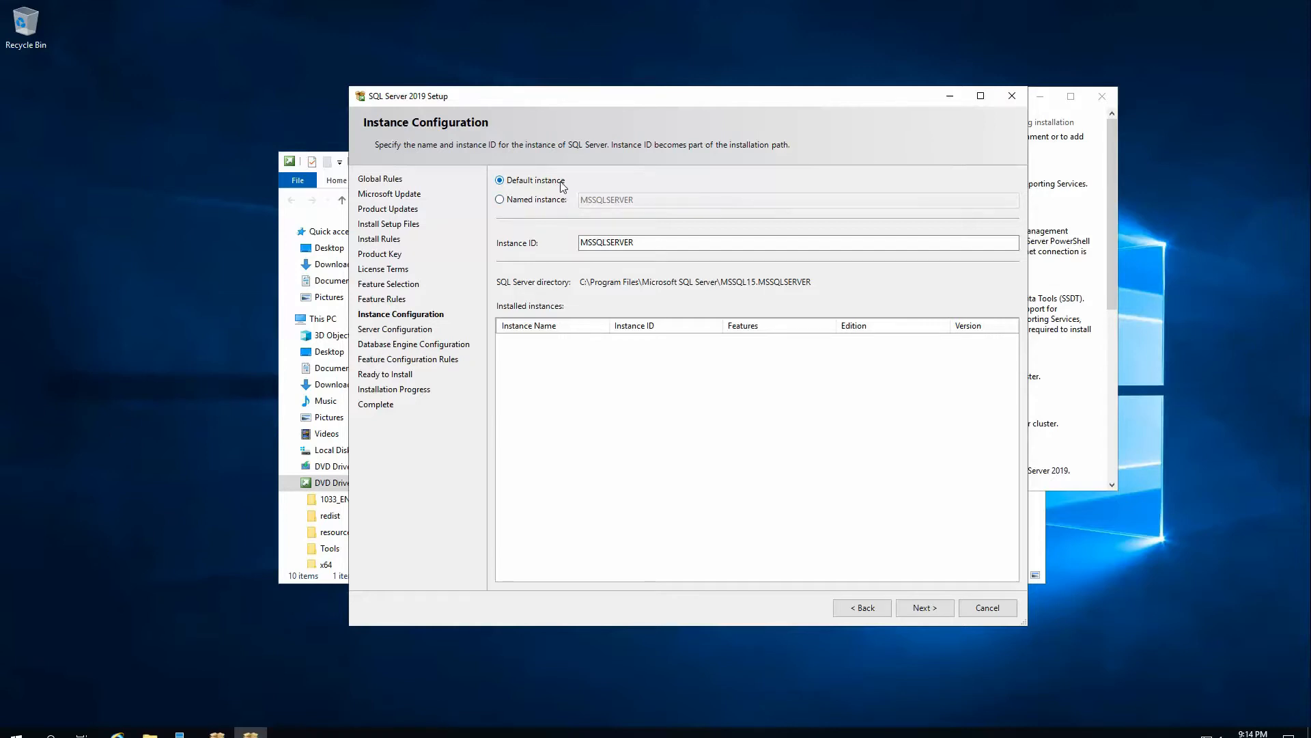
- Choose the default instance with the ID MSSQLSERVER and proceed to the server configuration
left_click(500, 200)
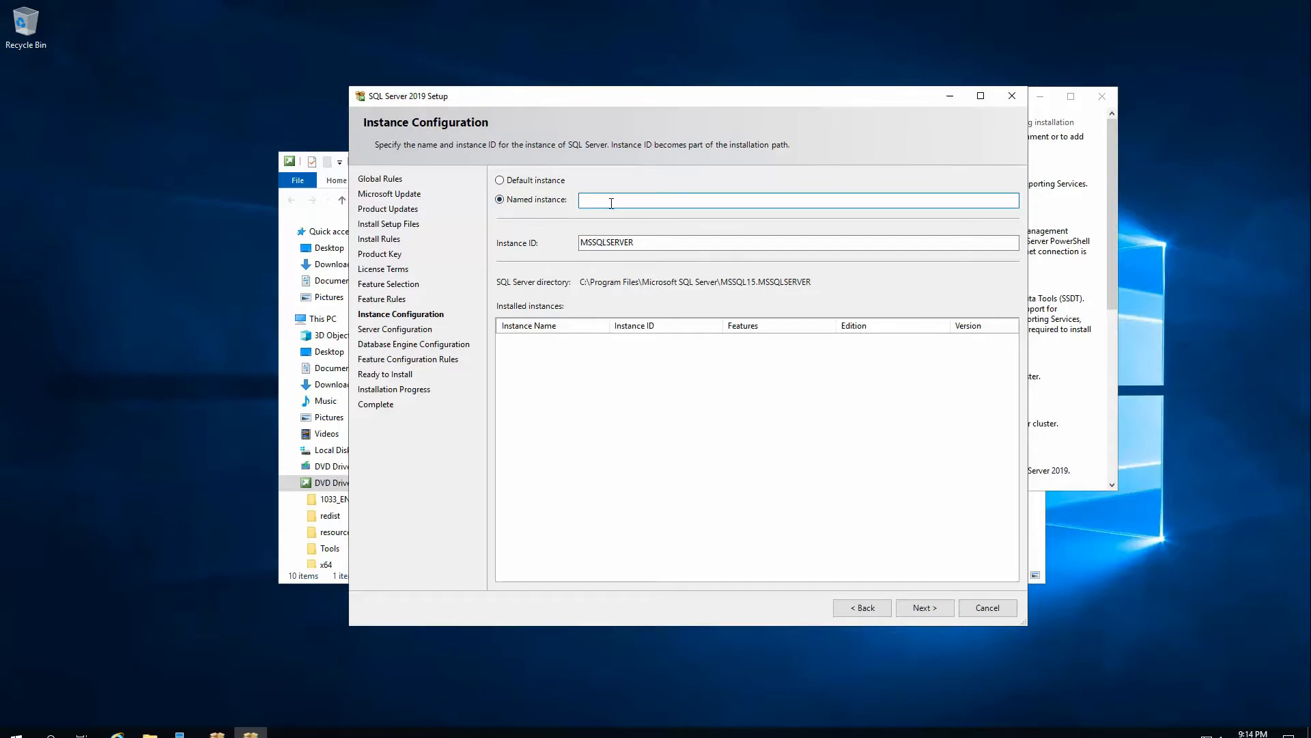
left_click(501, 180)
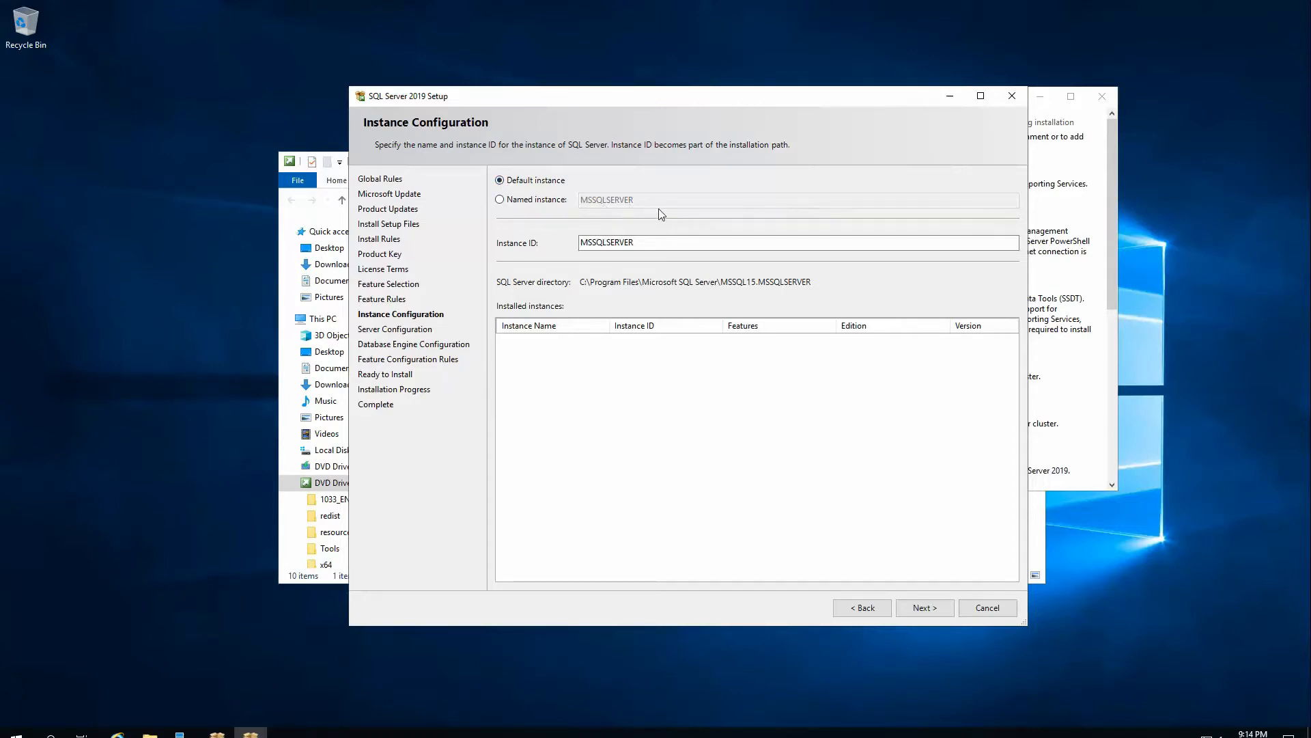
left_click(925, 607)
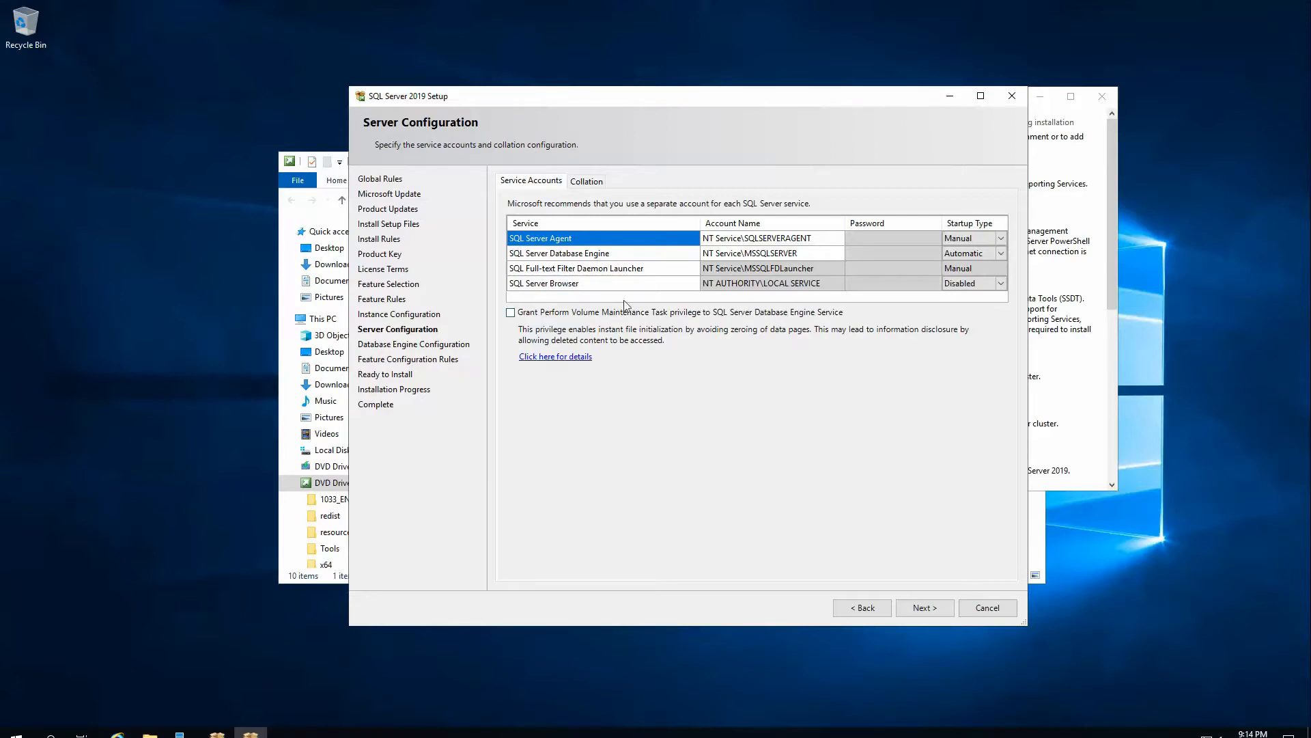
- Set the SQL Server Agent service's startup type to Automatic
left_click(614, 254)
left_click(613, 242)
left_click(724, 239)
left_click(1000, 239)
left_click(1001, 238)
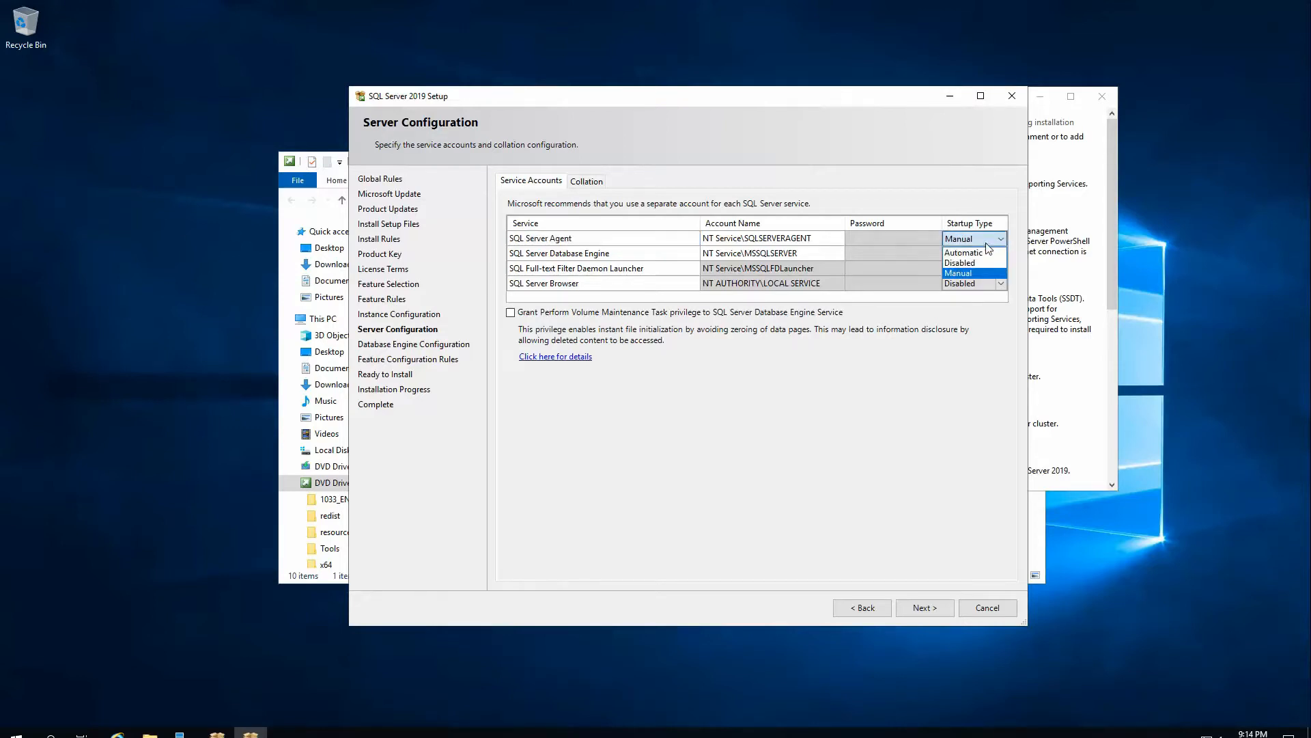
left_click(988, 252)
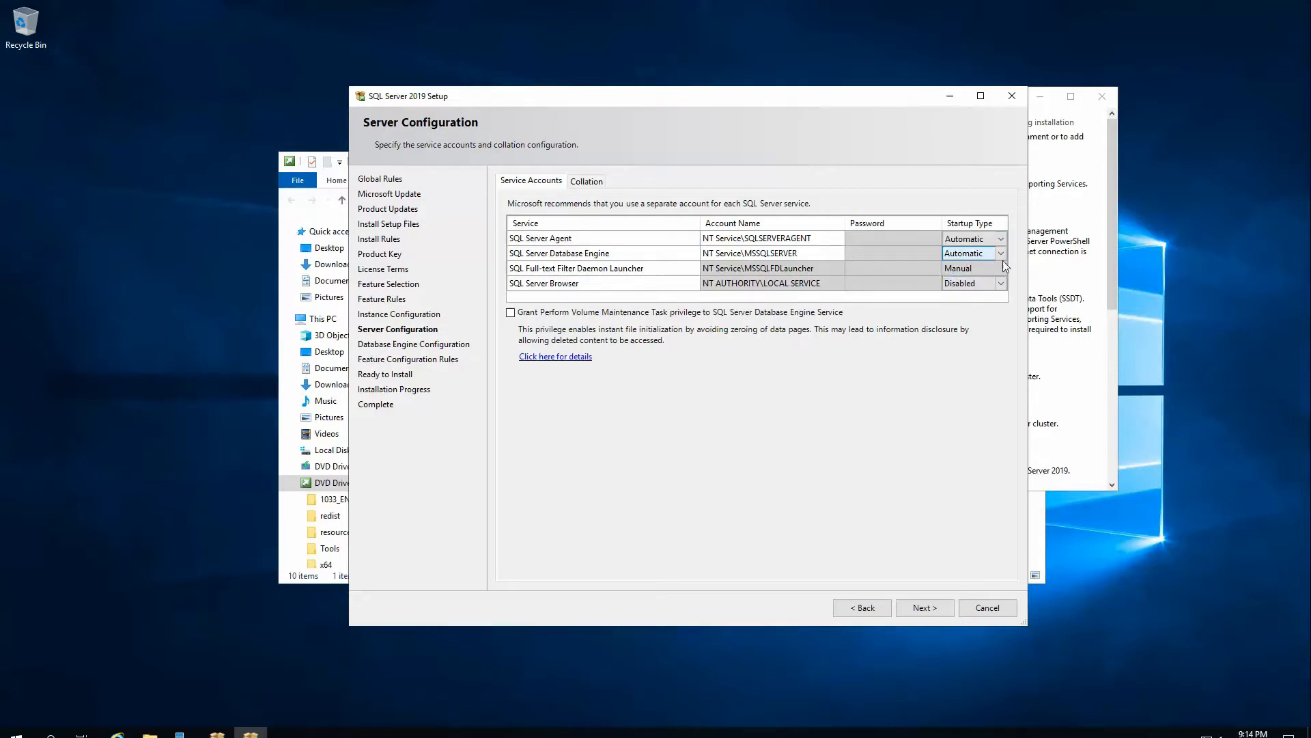
- Set SQL Server Browser's startup type to Automatic and grant the Database Engine Service the Perform Volume Maintenance Task privilege
left_click(980, 268)
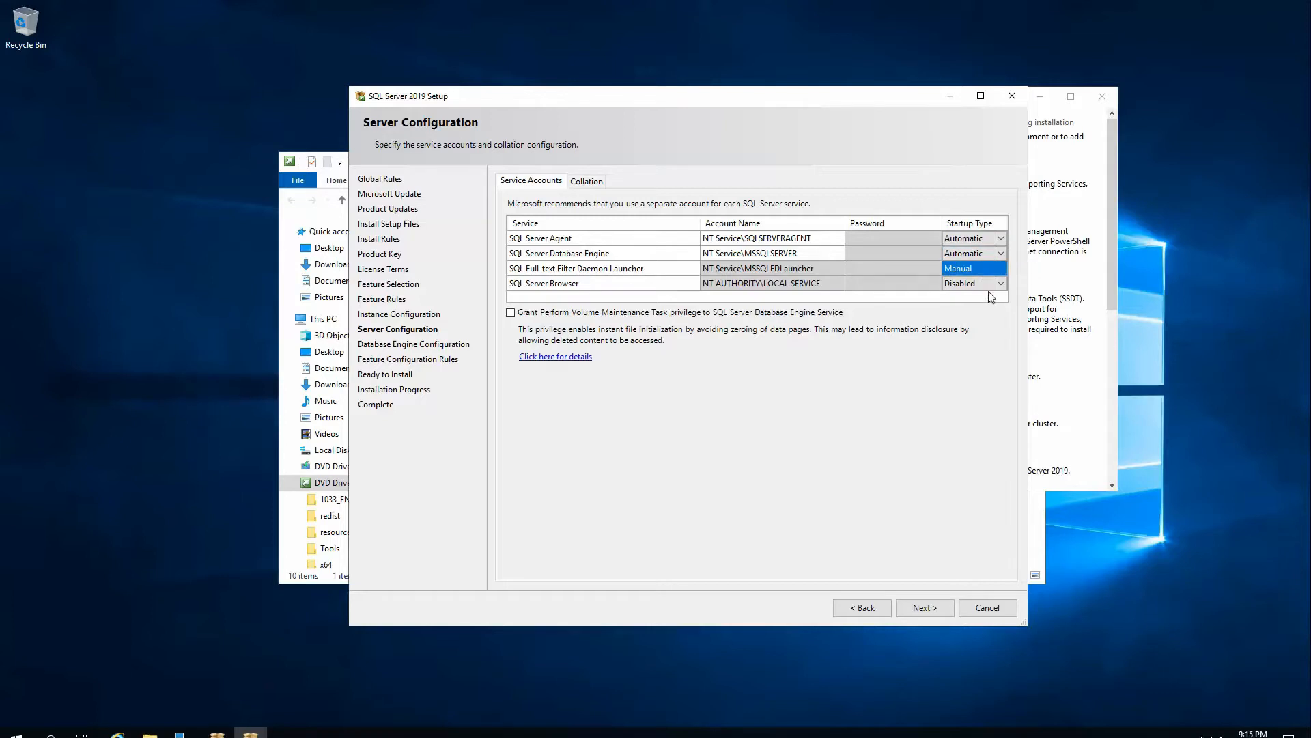
left_click(998, 284)
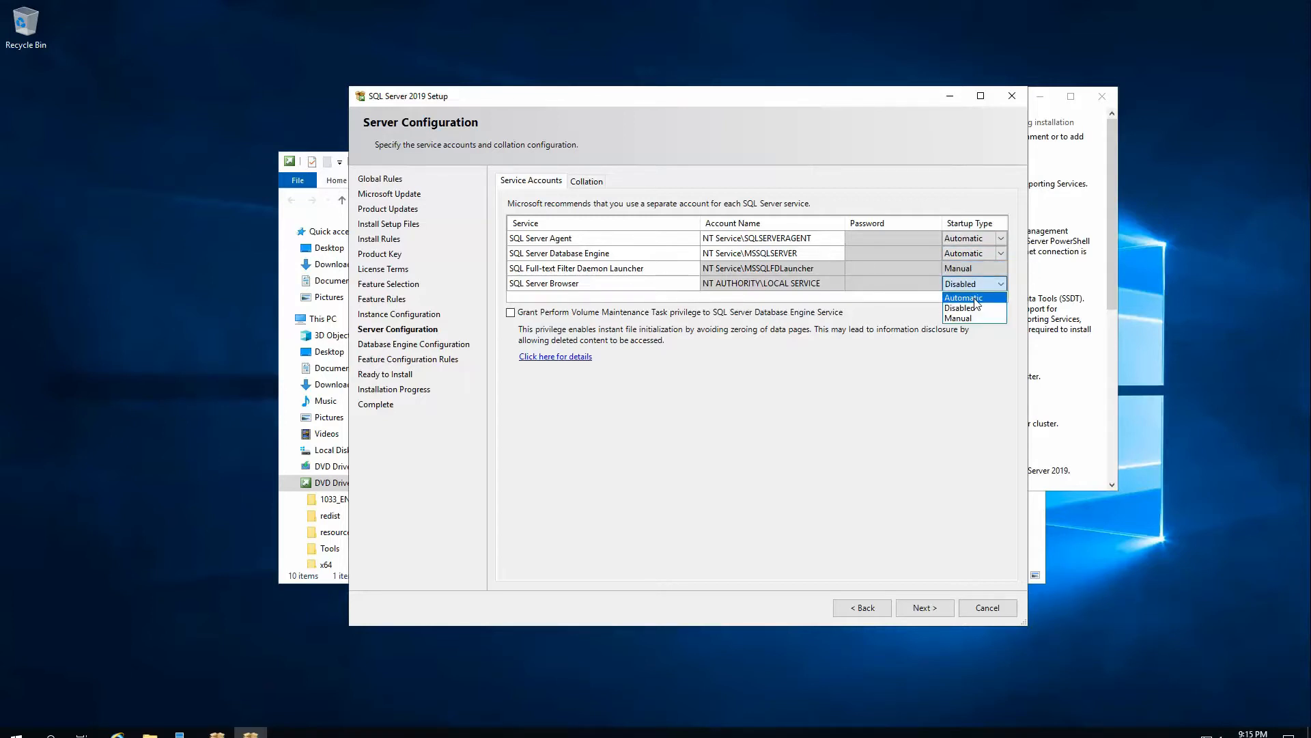
left_click(975, 298)
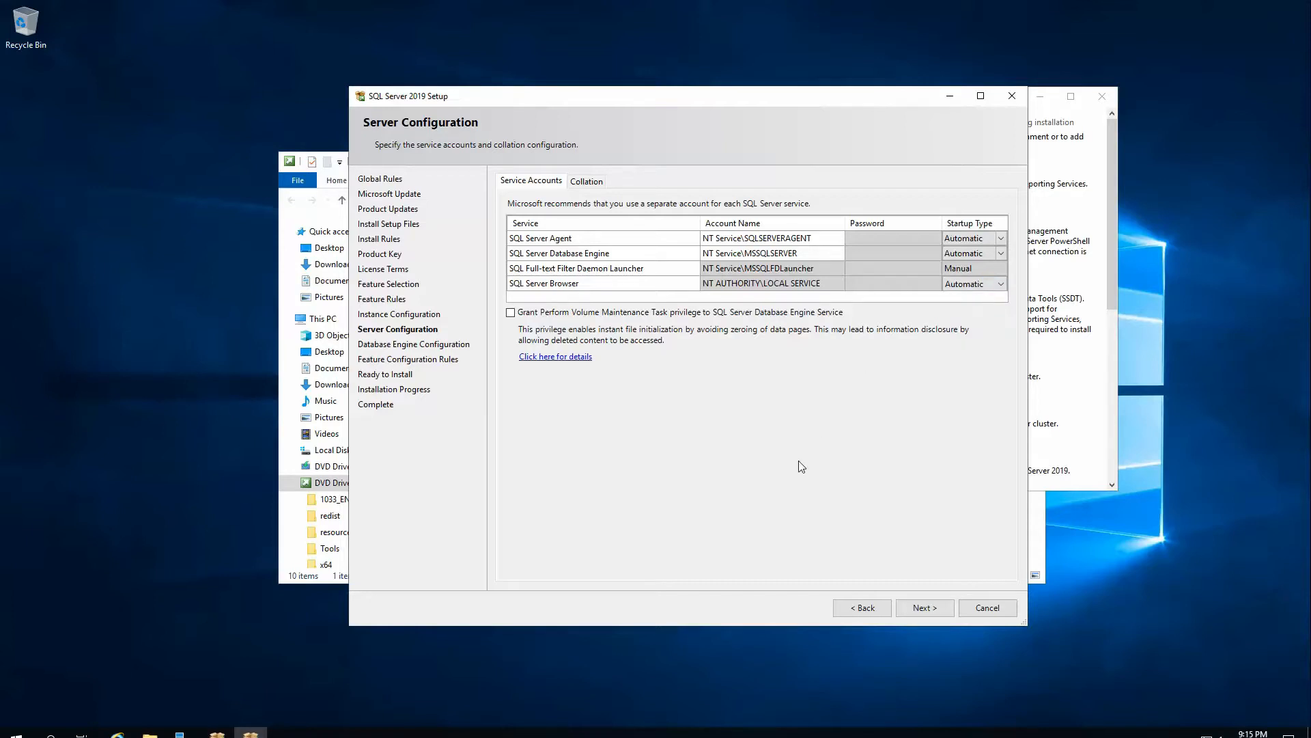
left_click(511, 313)
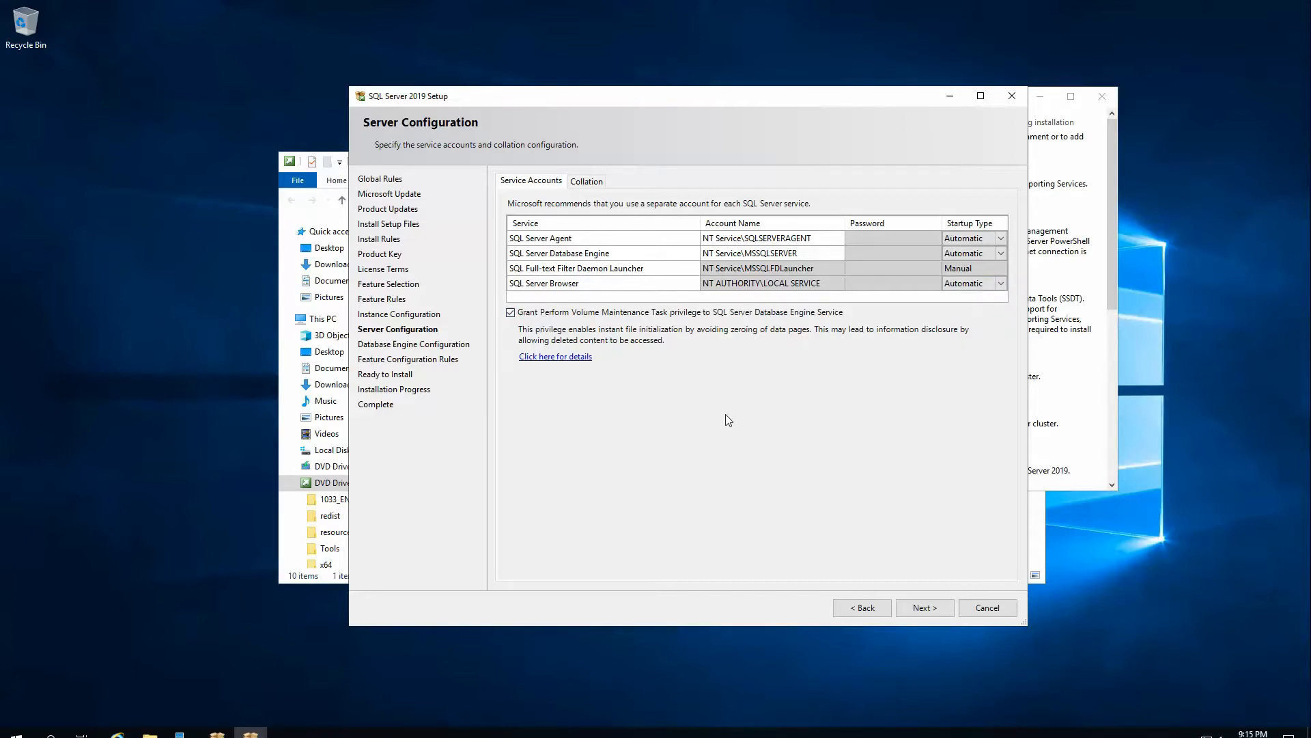
left_click(931, 611)
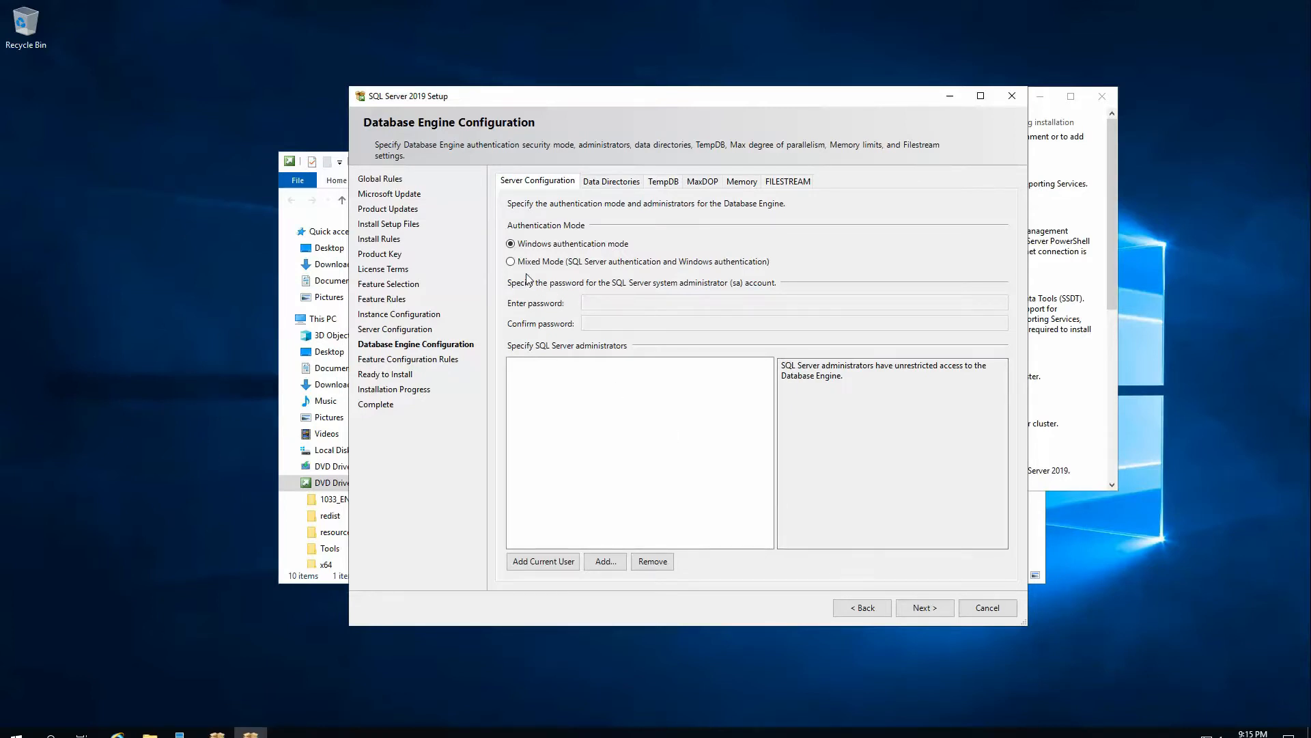
- Choose Mixed Mode authentication, then enter and confirm the password for the sa account
left_click(512, 262)
left_click(655, 301)
type("*********")
key("Tab")
type("*******")
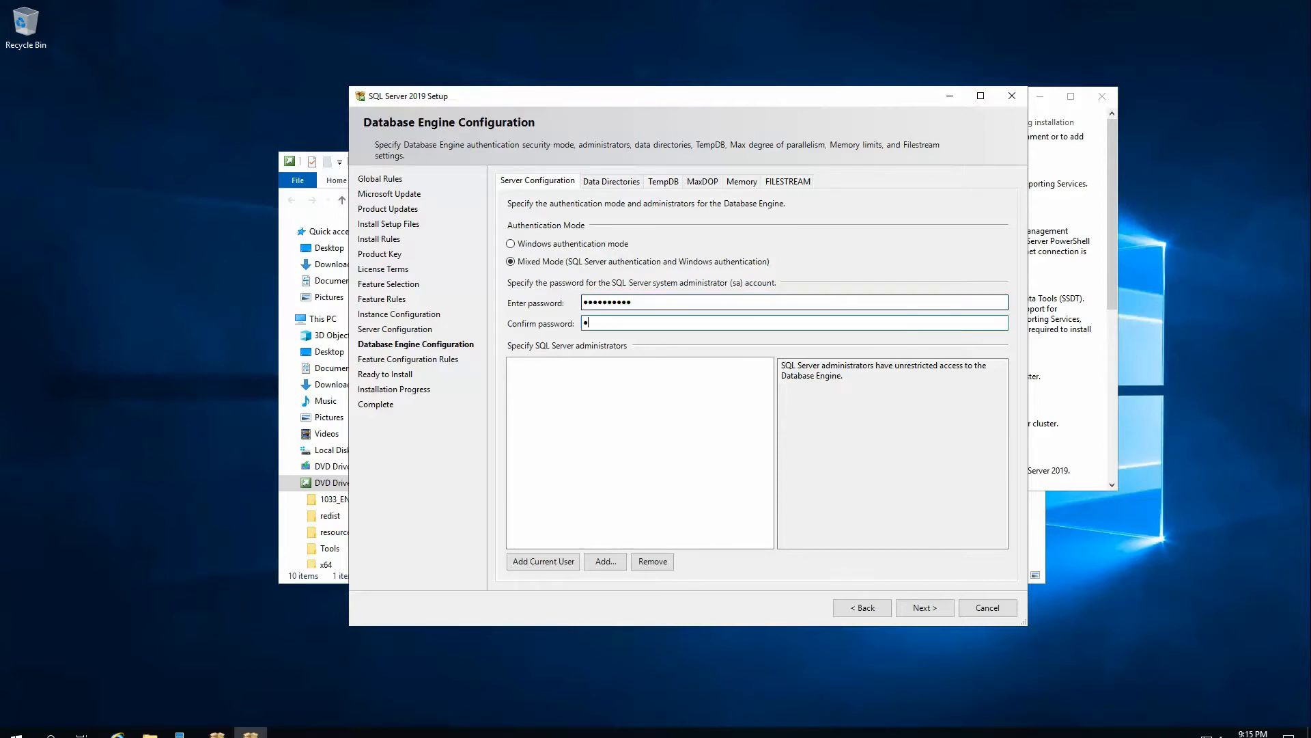
type("***")
- Add the current user and the local Administrator account as SQL Server administrators
left_click(548, 561)
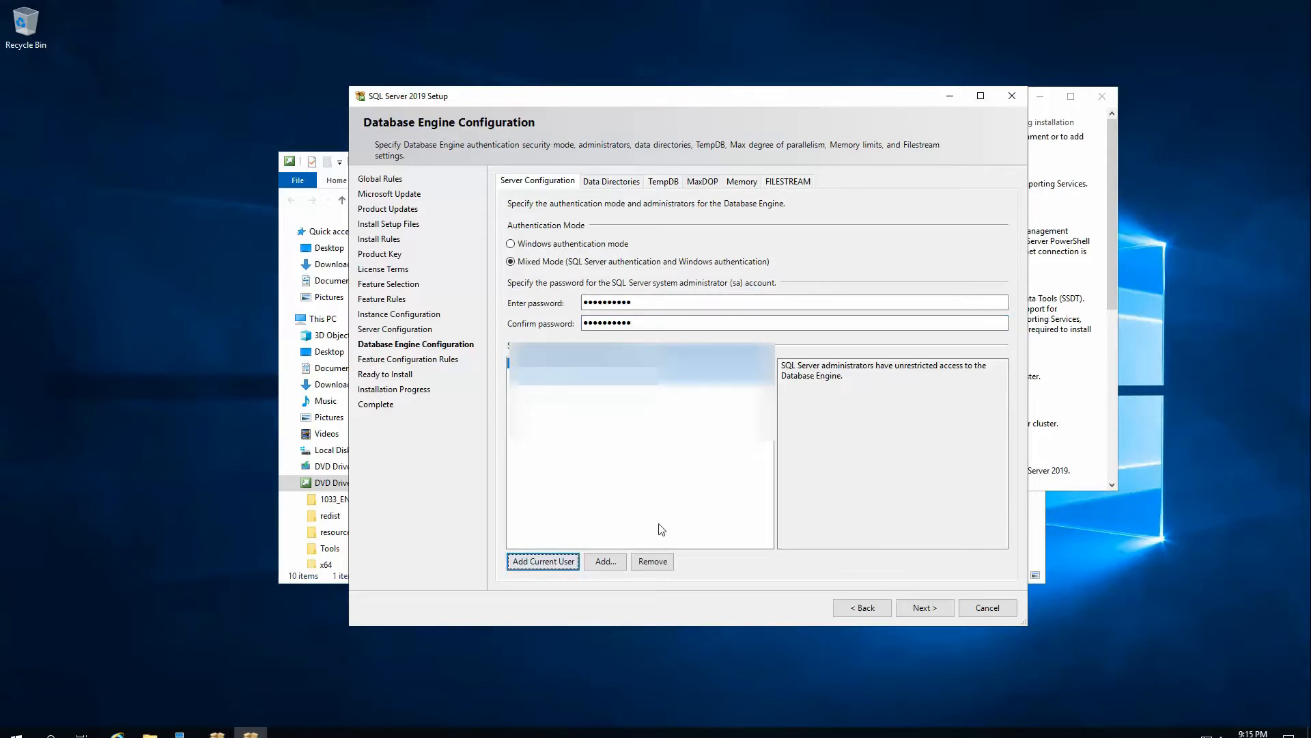
left_click(601, 562)
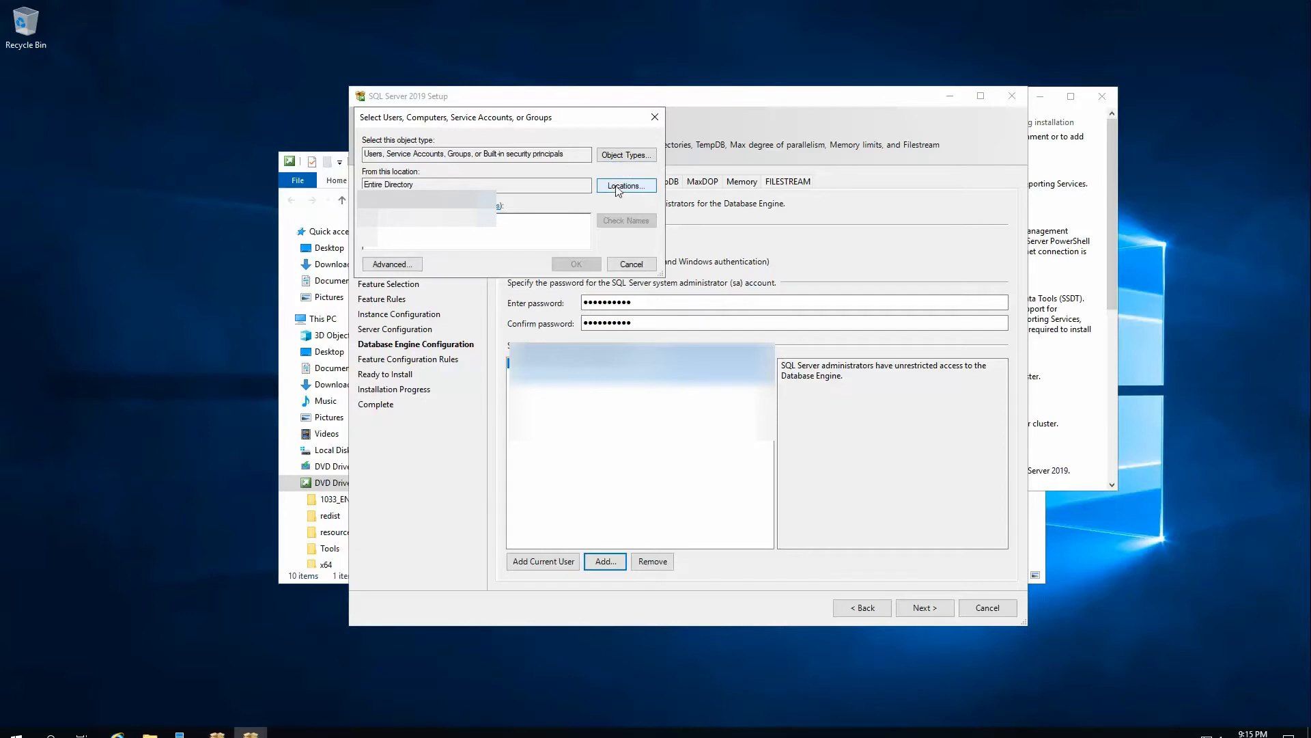
left_click(624, 185)
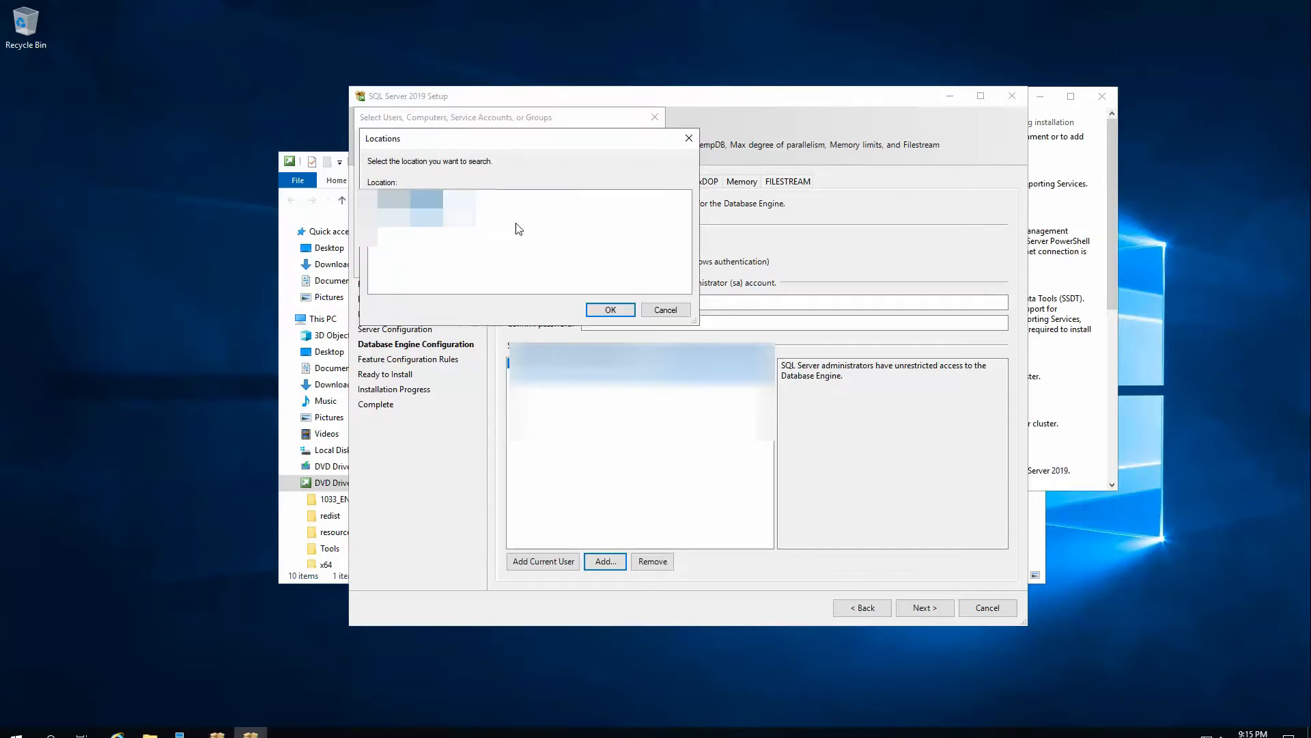
left_click(610, 309)
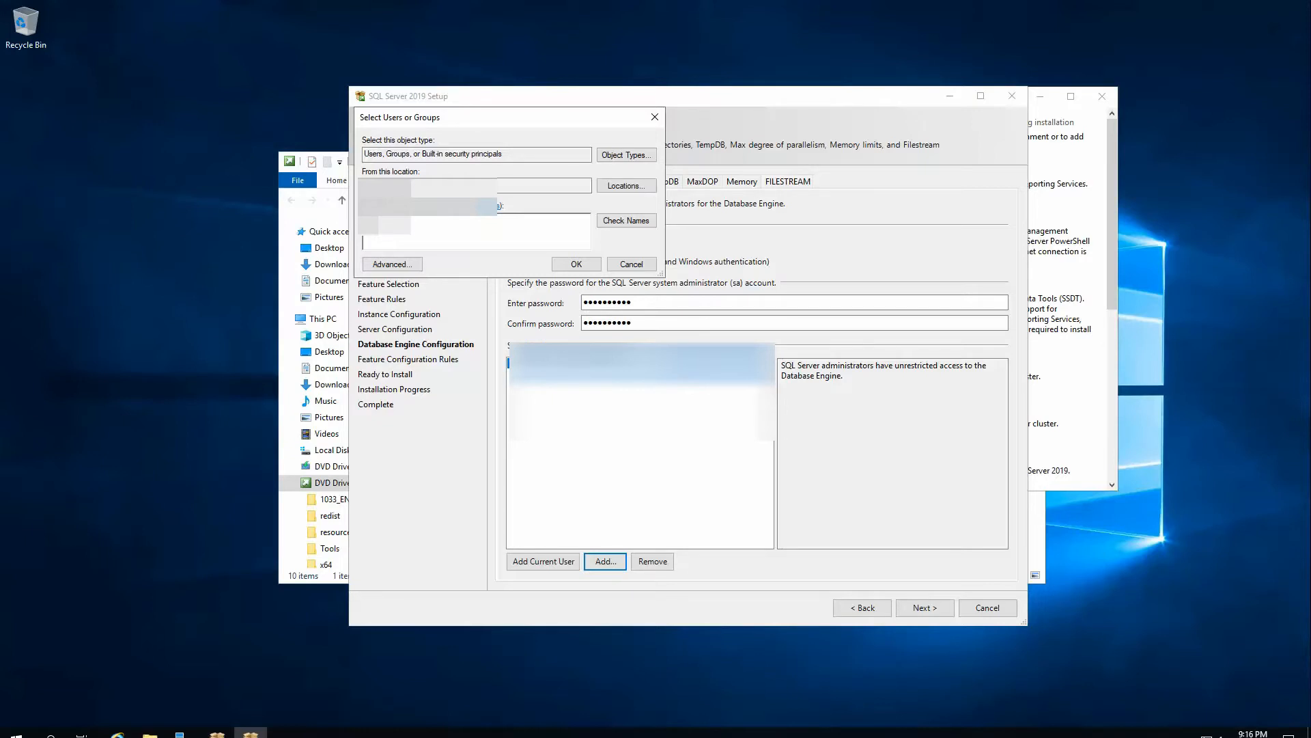
key("Return")
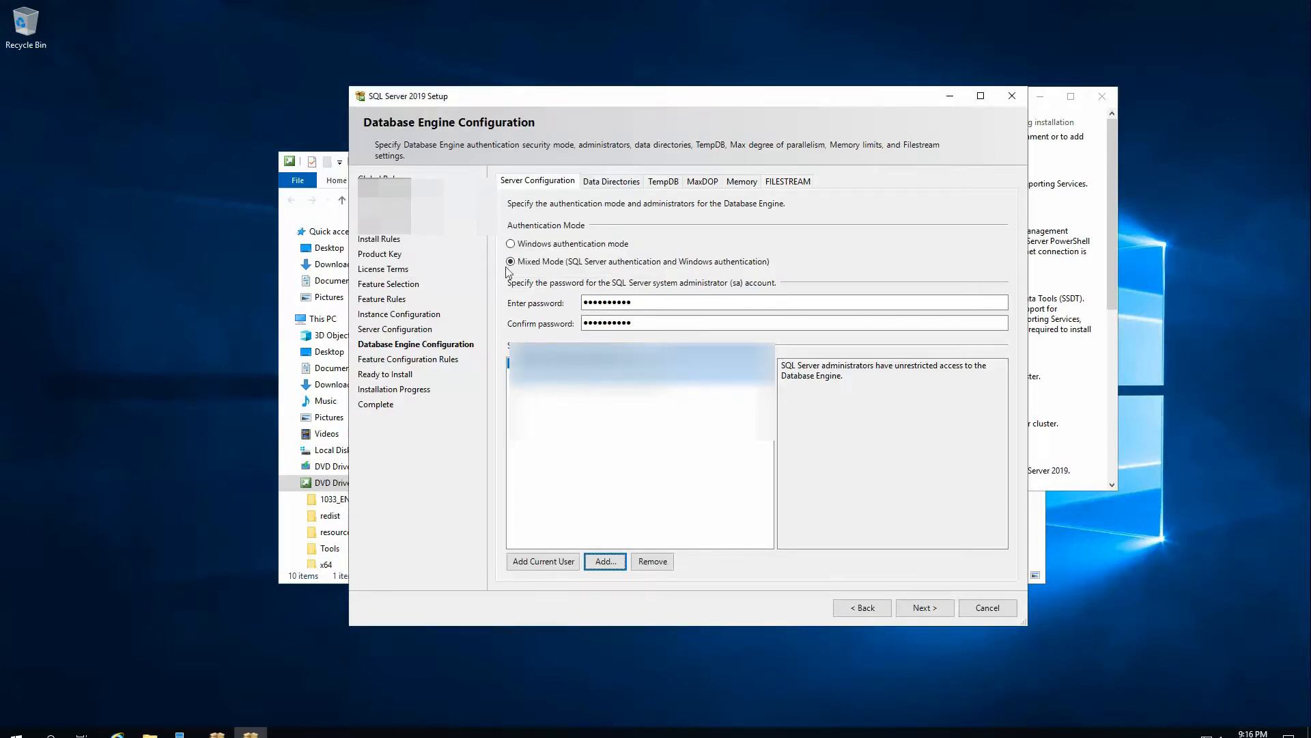
- Proceed to the installation summary and review the configured settings through to the end
left_click(926, 607)
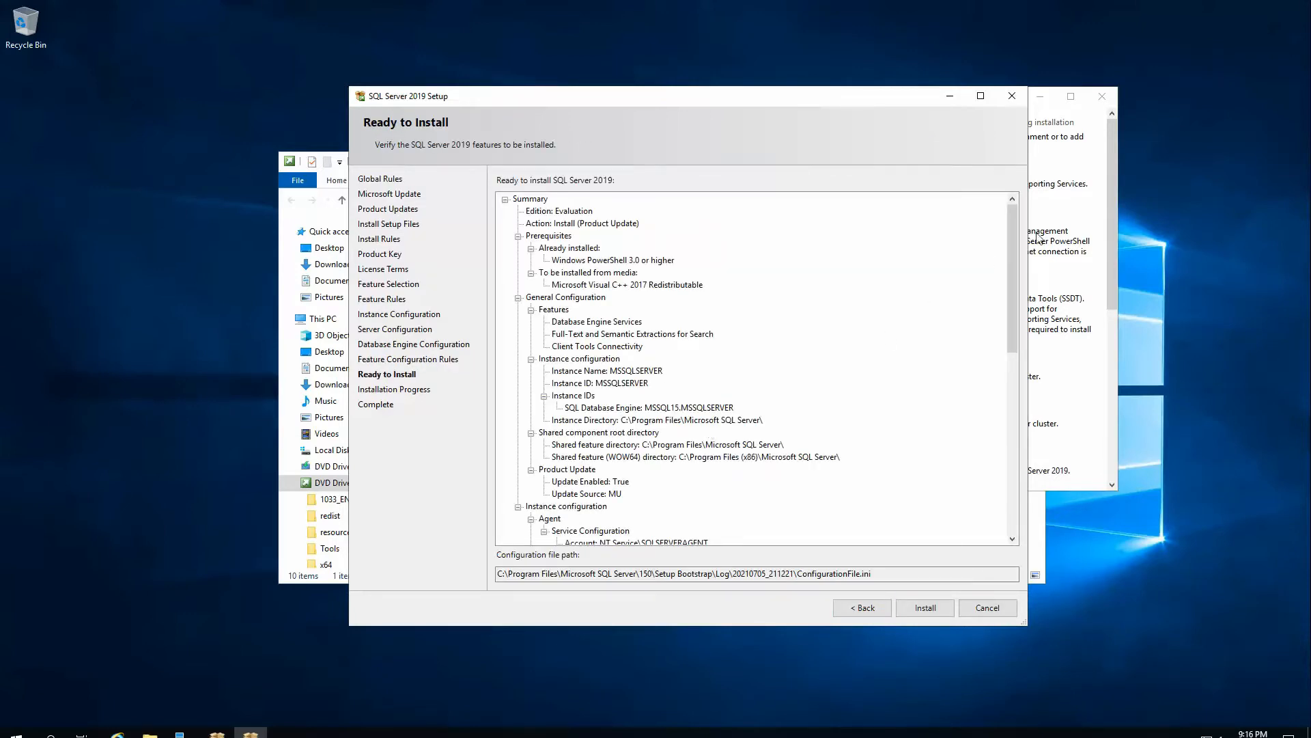
left_click_drag(1014, 216, 1010, 395)
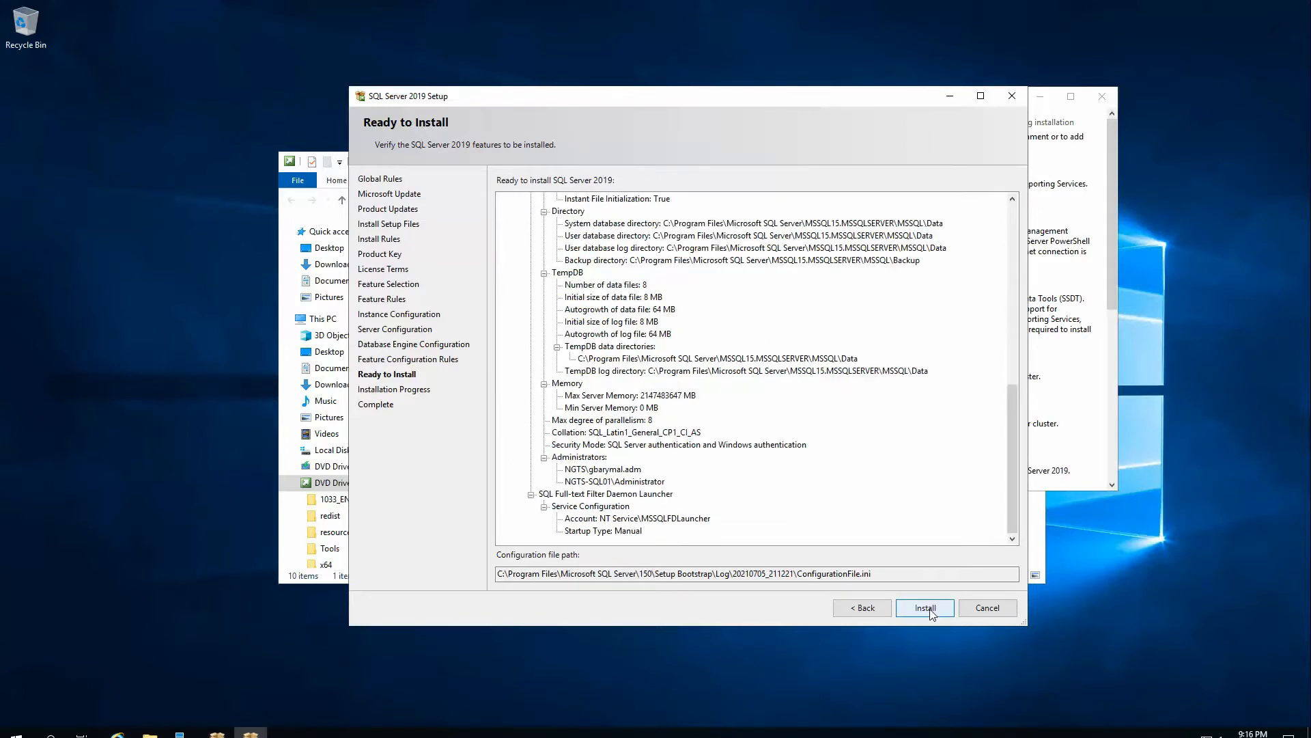
- Install SQL Server 2019 with the reviewed configuration, acknowledge the restart notice, and close the setup and installation media windows
left_click(925, 607)
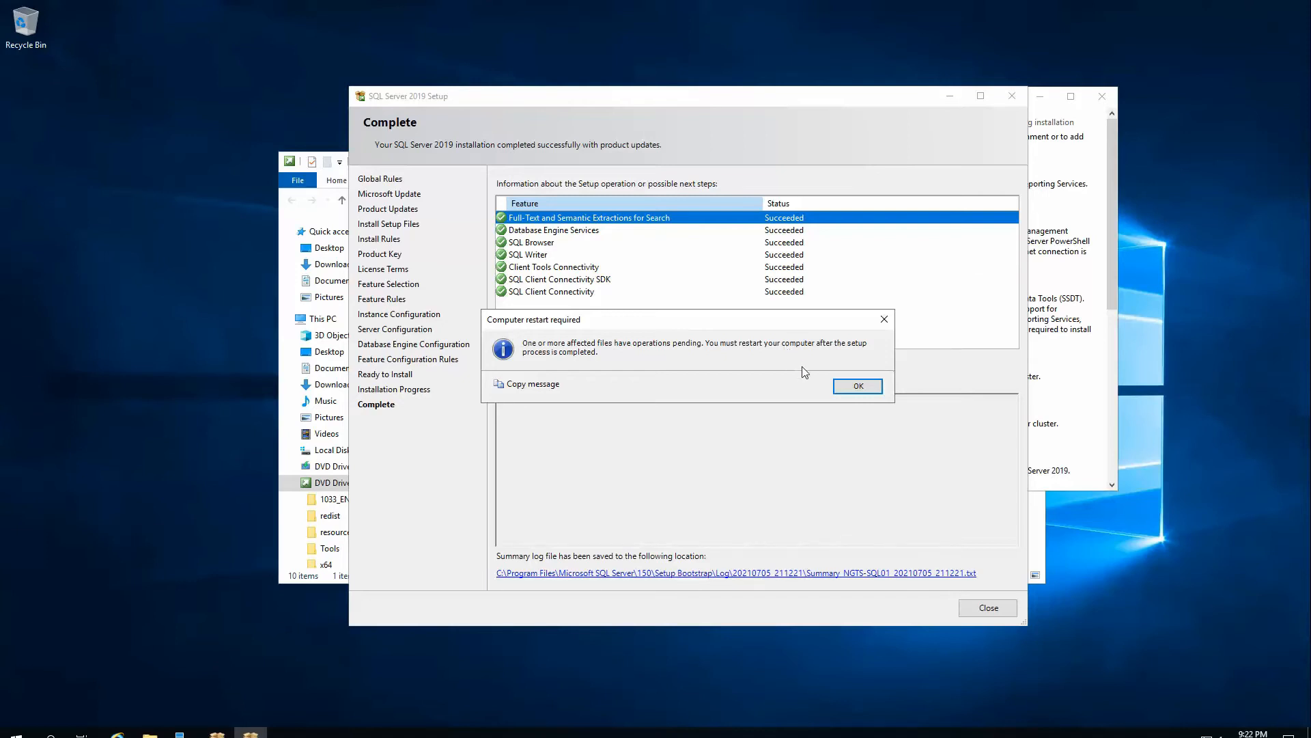
left_click(871, 386)
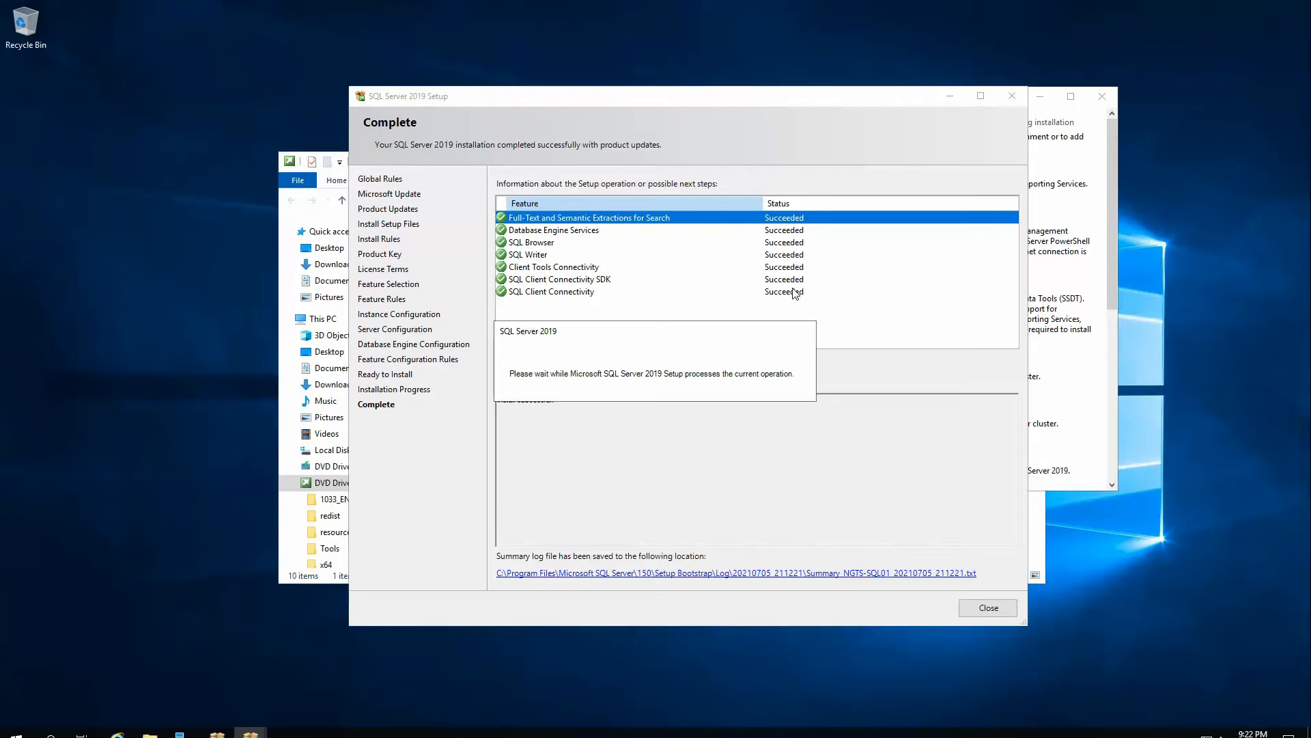
left_click(989, 608)
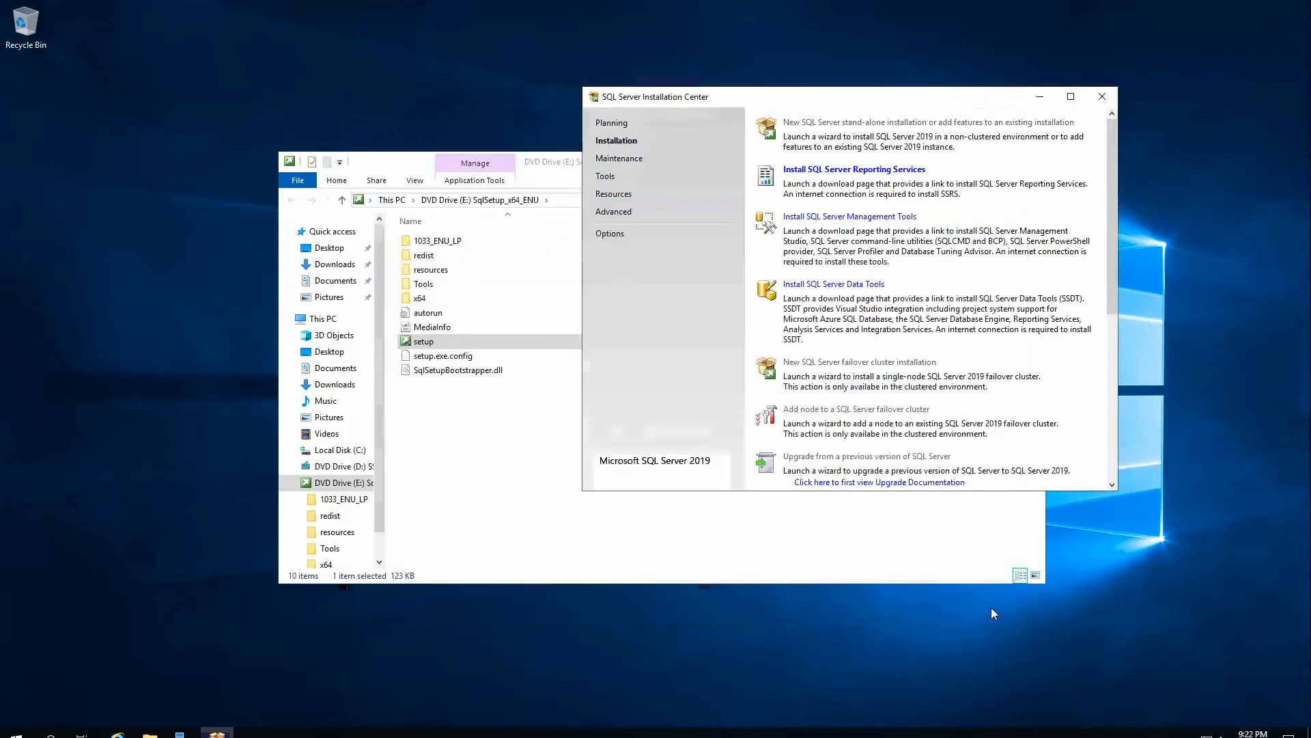
left_click(1101, 97)
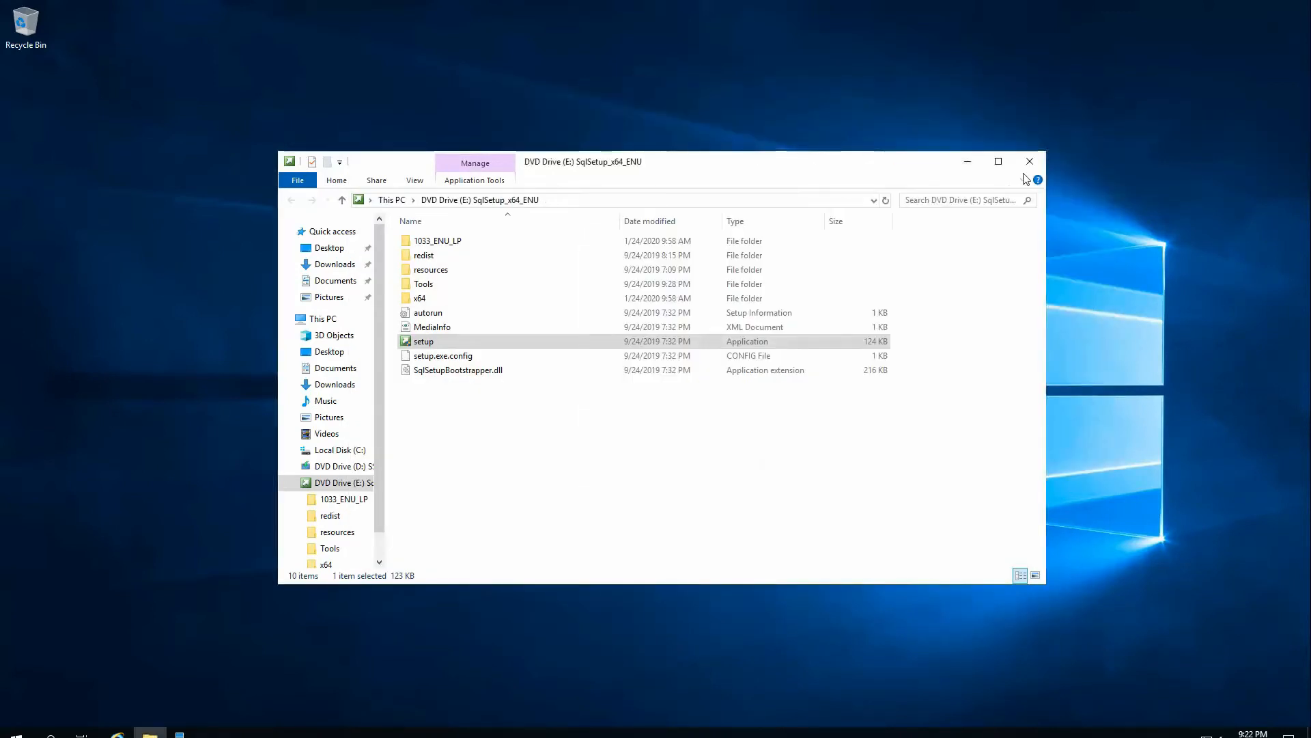
left_click(1032, 161)
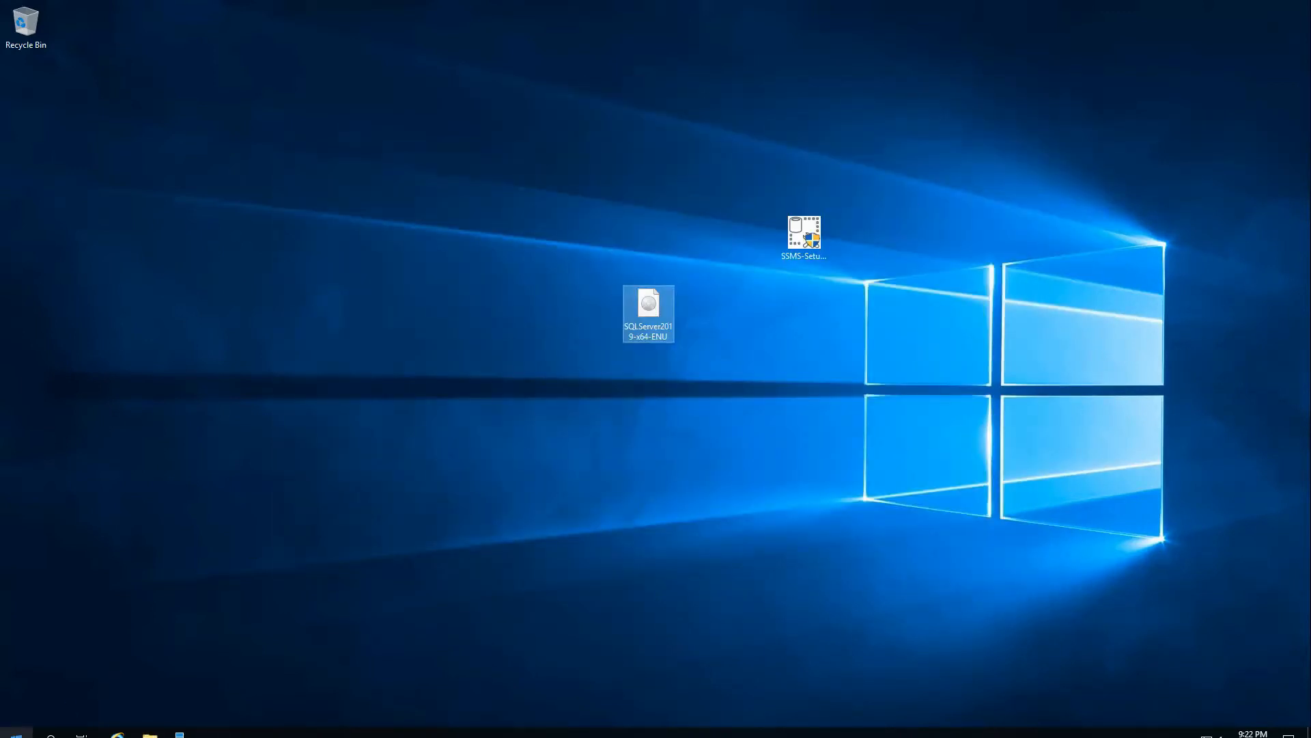
- Restart the Windows server to complete the operations left pending by the SQL Server installation
left_click(15, 732)
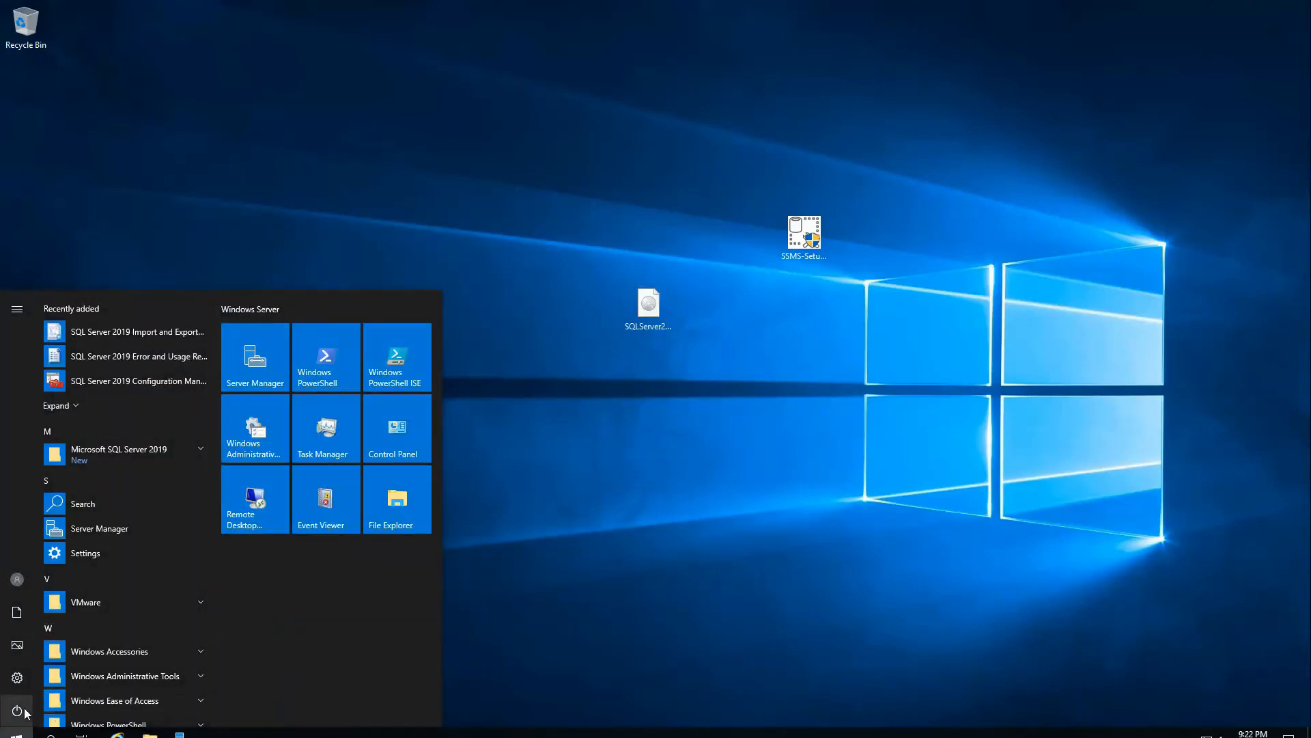
left_click(19, 711)
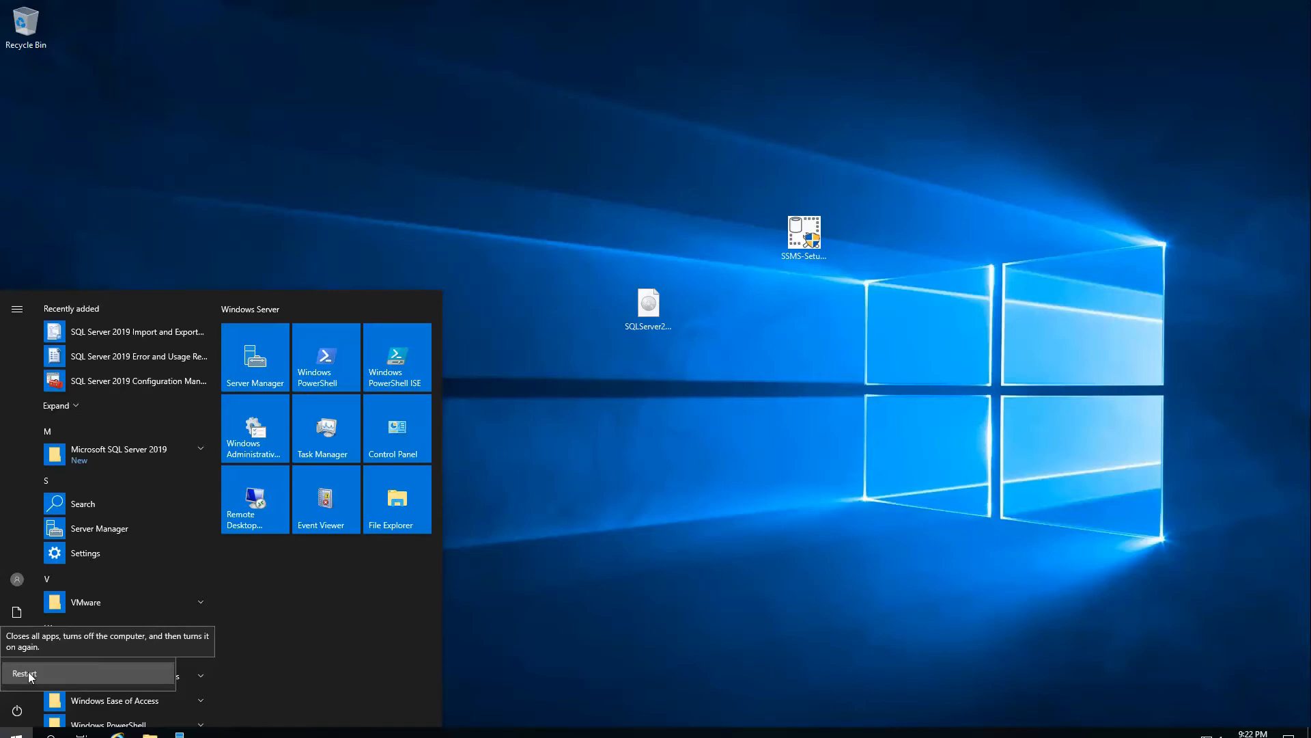
left_click(30, 675)
left_click(200, 670)
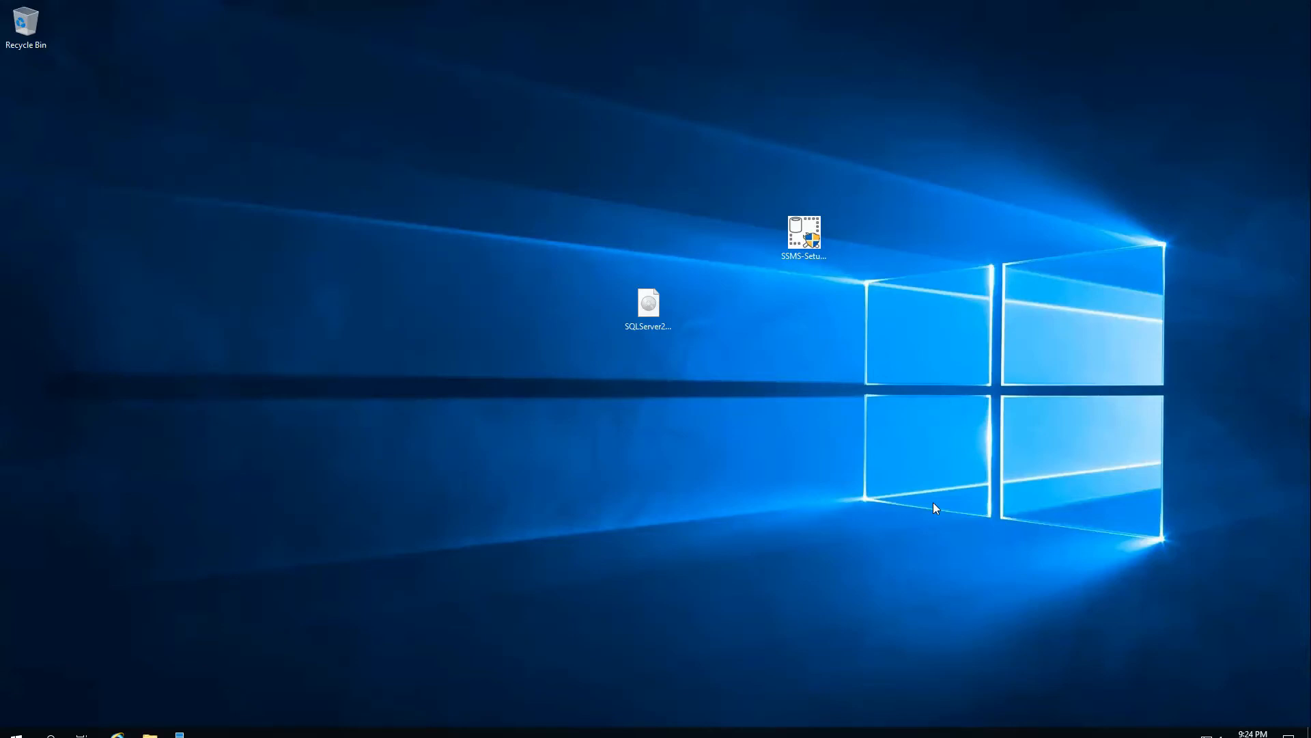
- Run SSMS-Setup-ENU with permission to make changes and install SQL Server Management Studio 18.9.1 in its default location
double_click(810, 230)
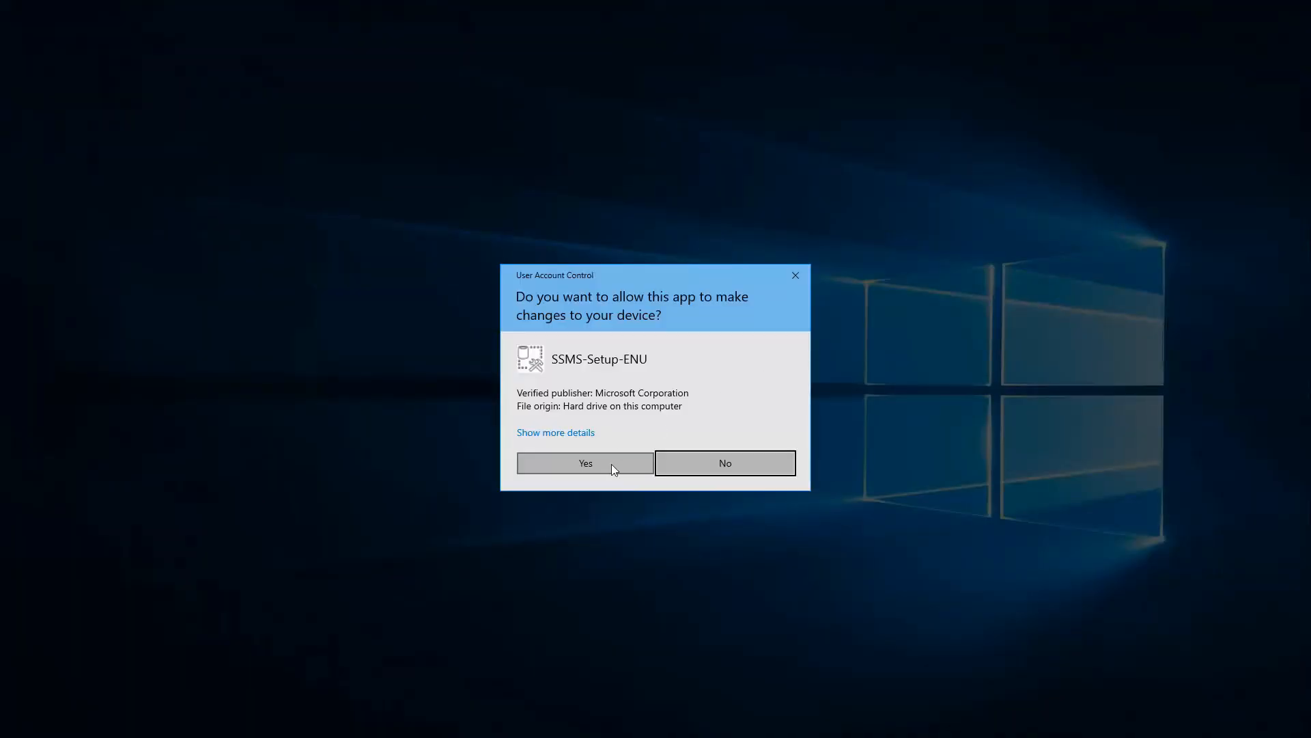
left_click(612, 465)
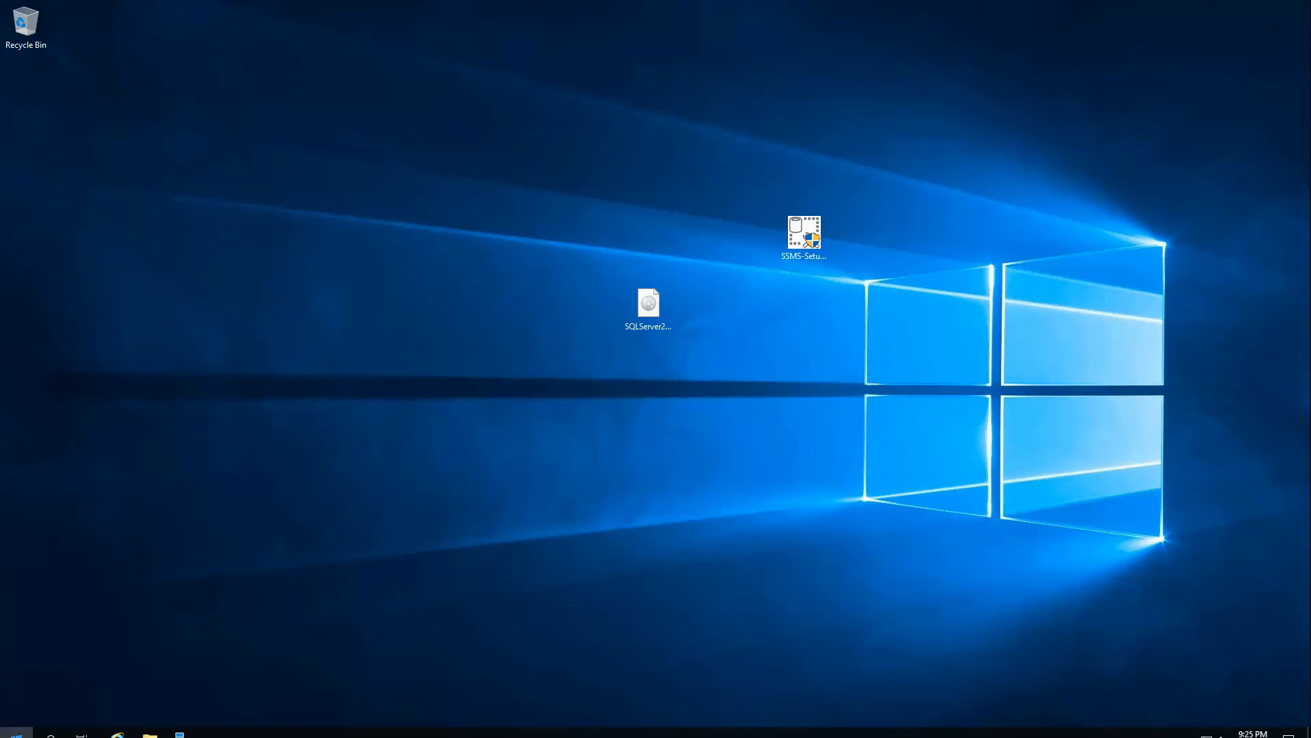
left_click(16, 732)
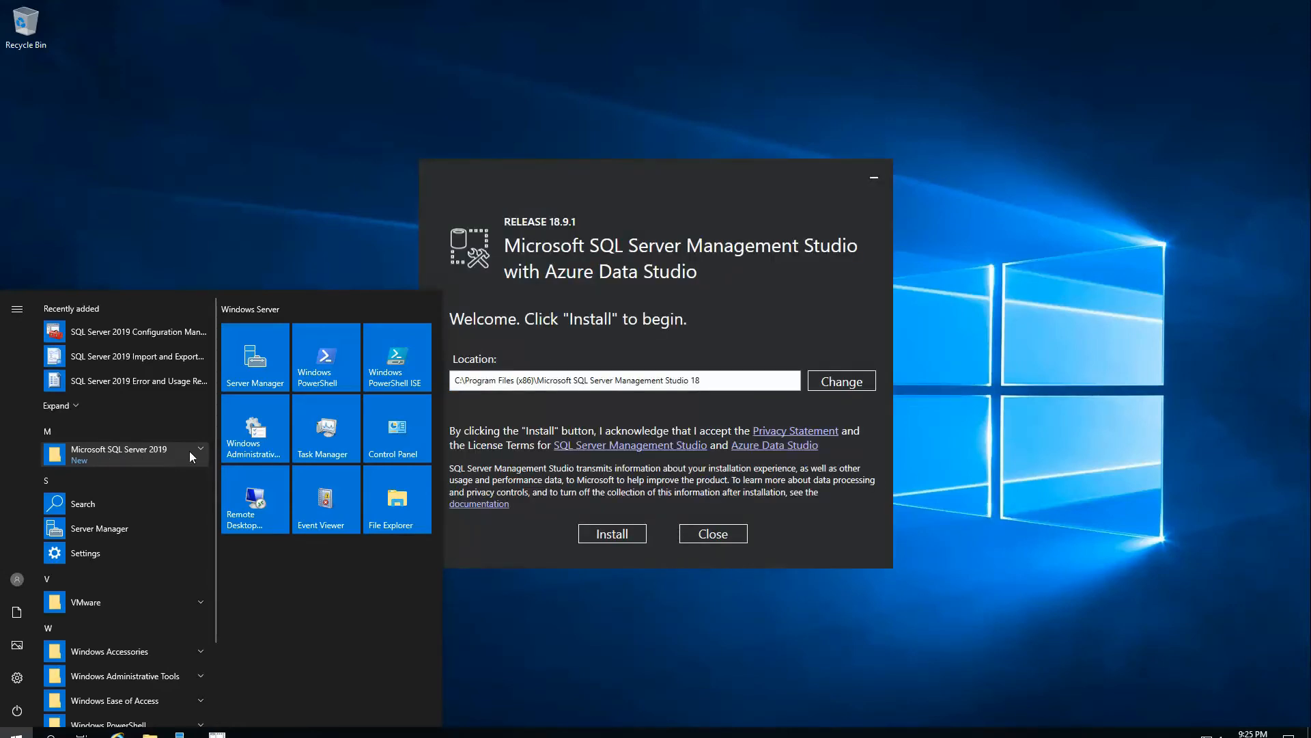
left_click(200, 451)
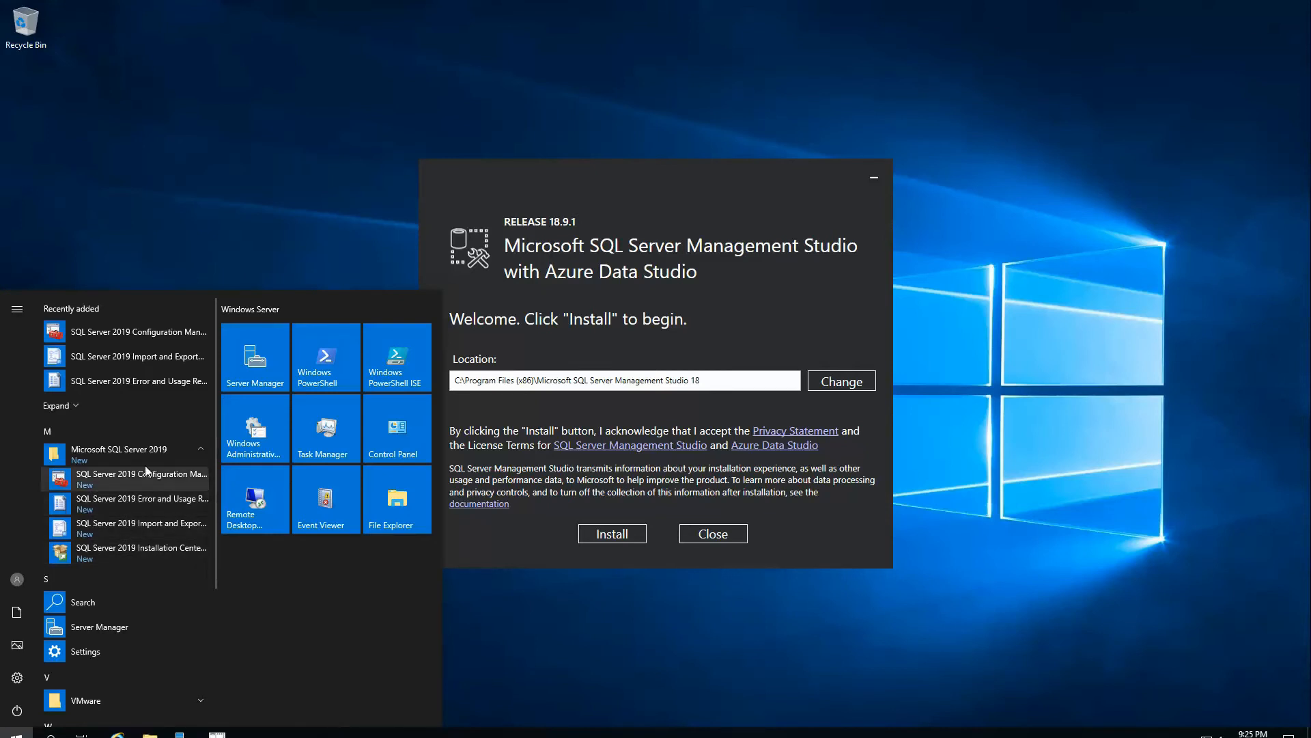
left_click(652, 189)
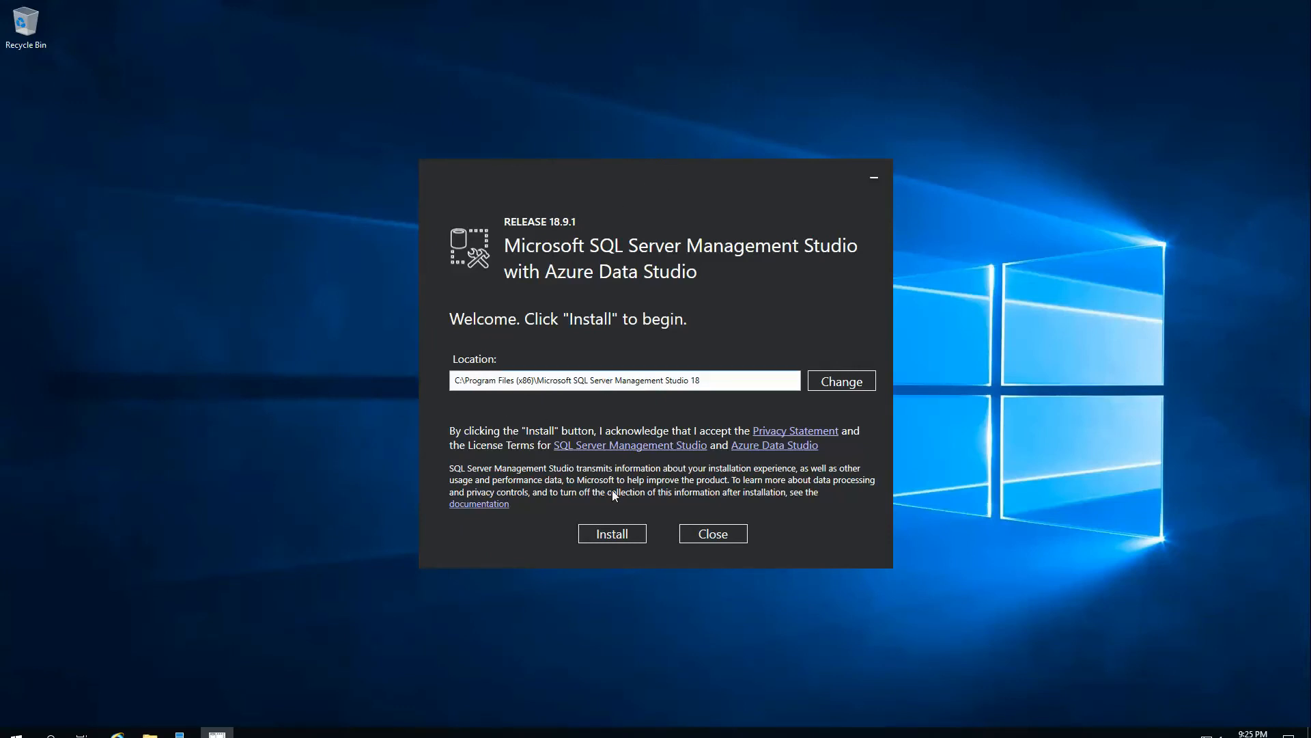
left_click(621, 535)
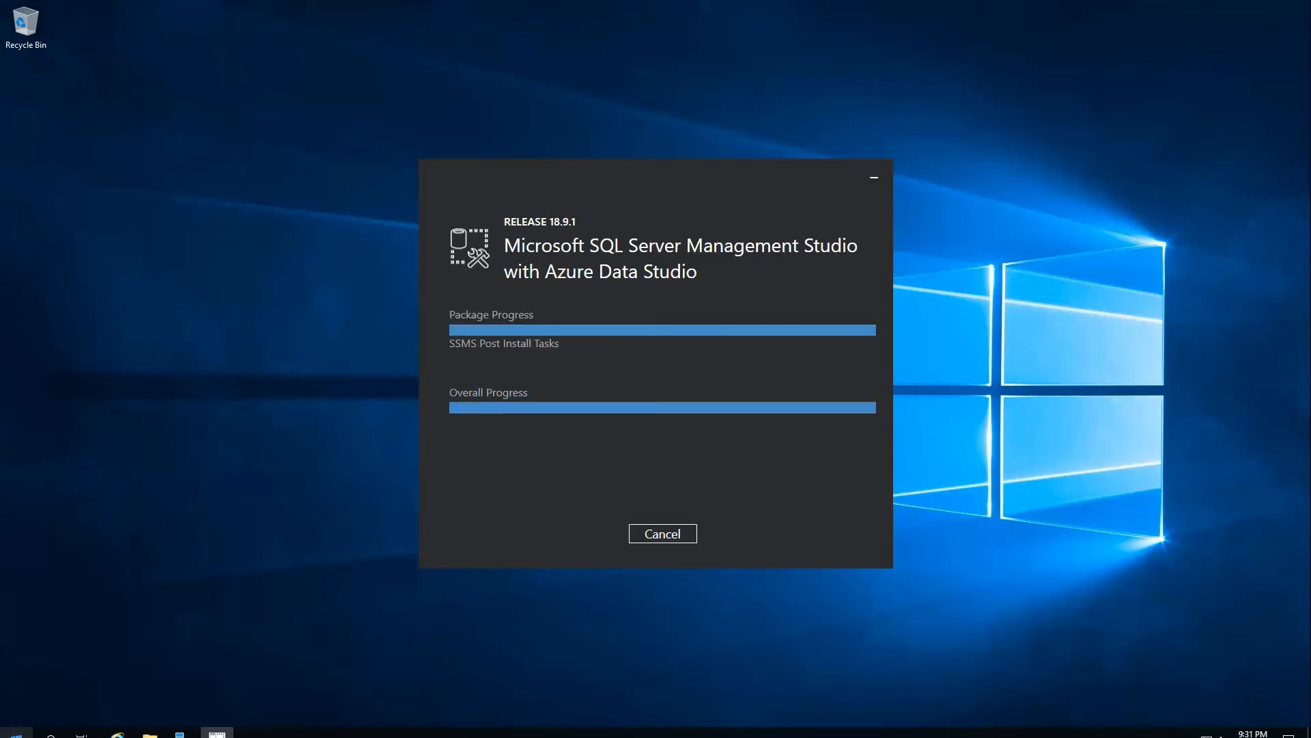
- Restart the computer from the Management Studio installer to complete its setup
left_click(15, 732)
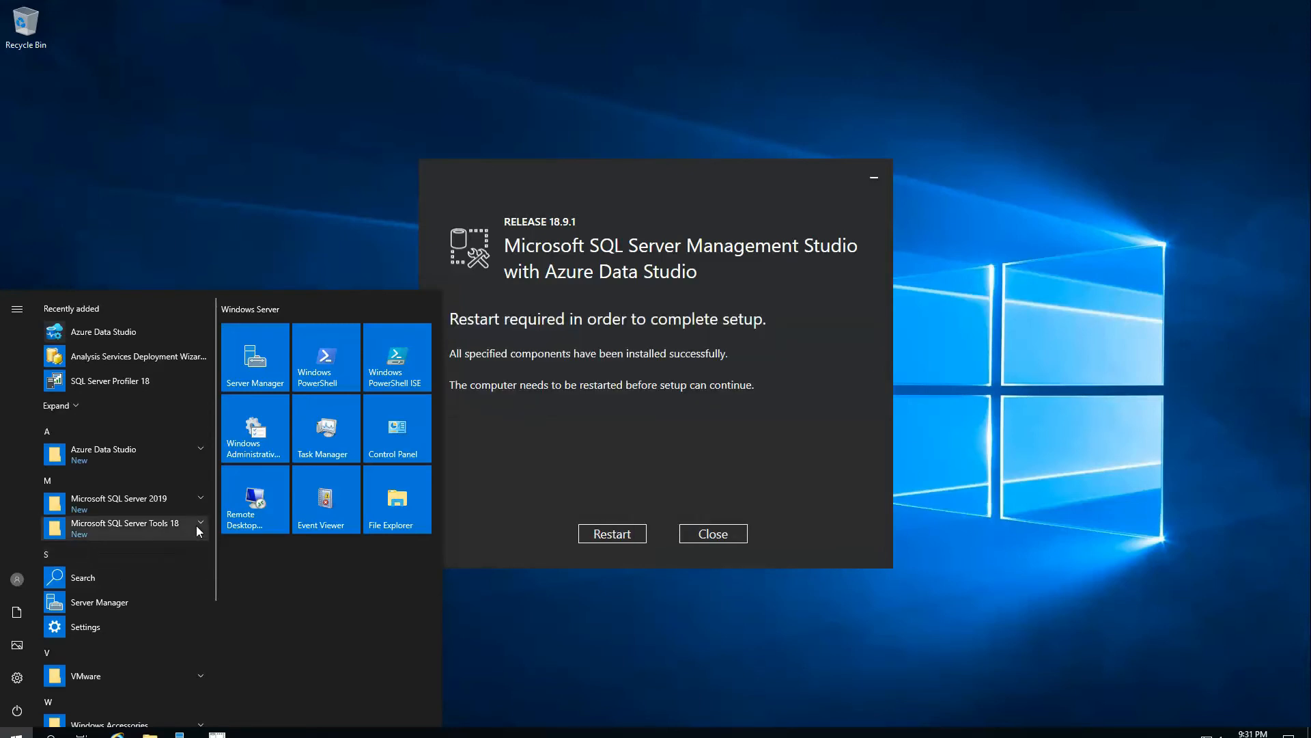
left_click(514, 435)
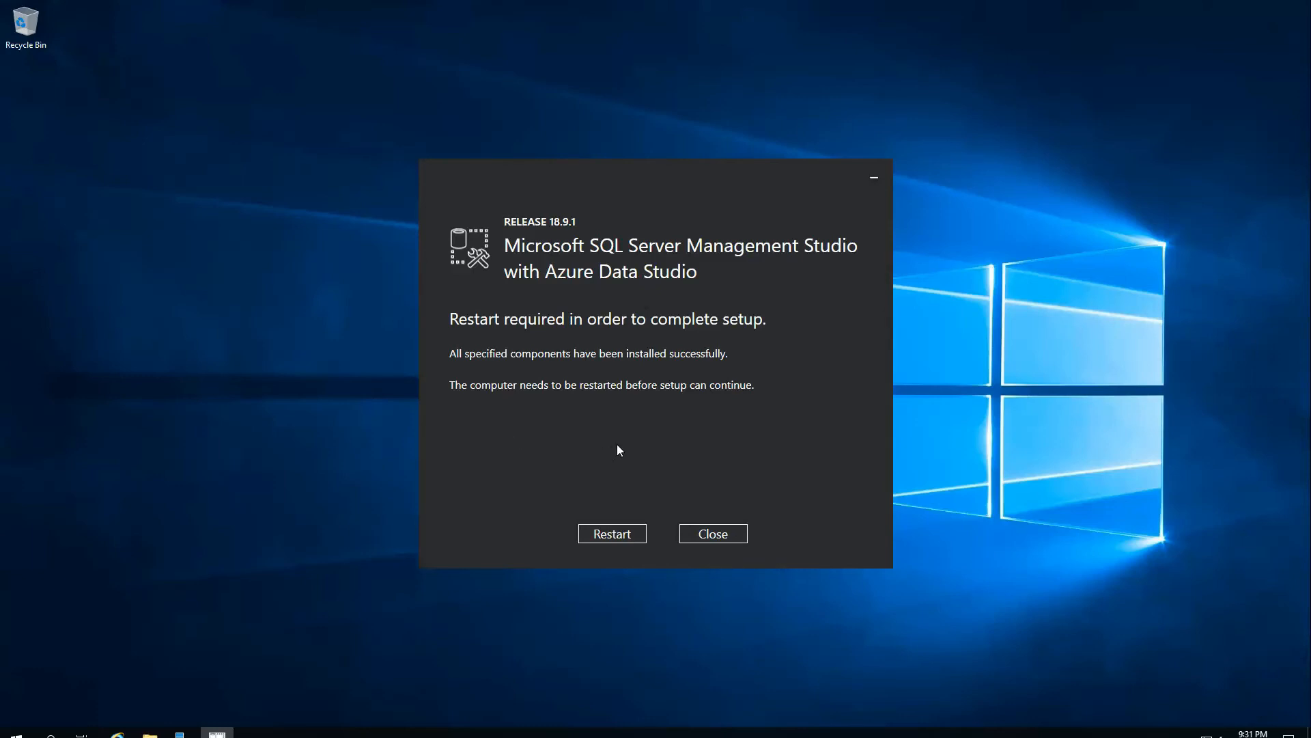
left_click(621, 540)
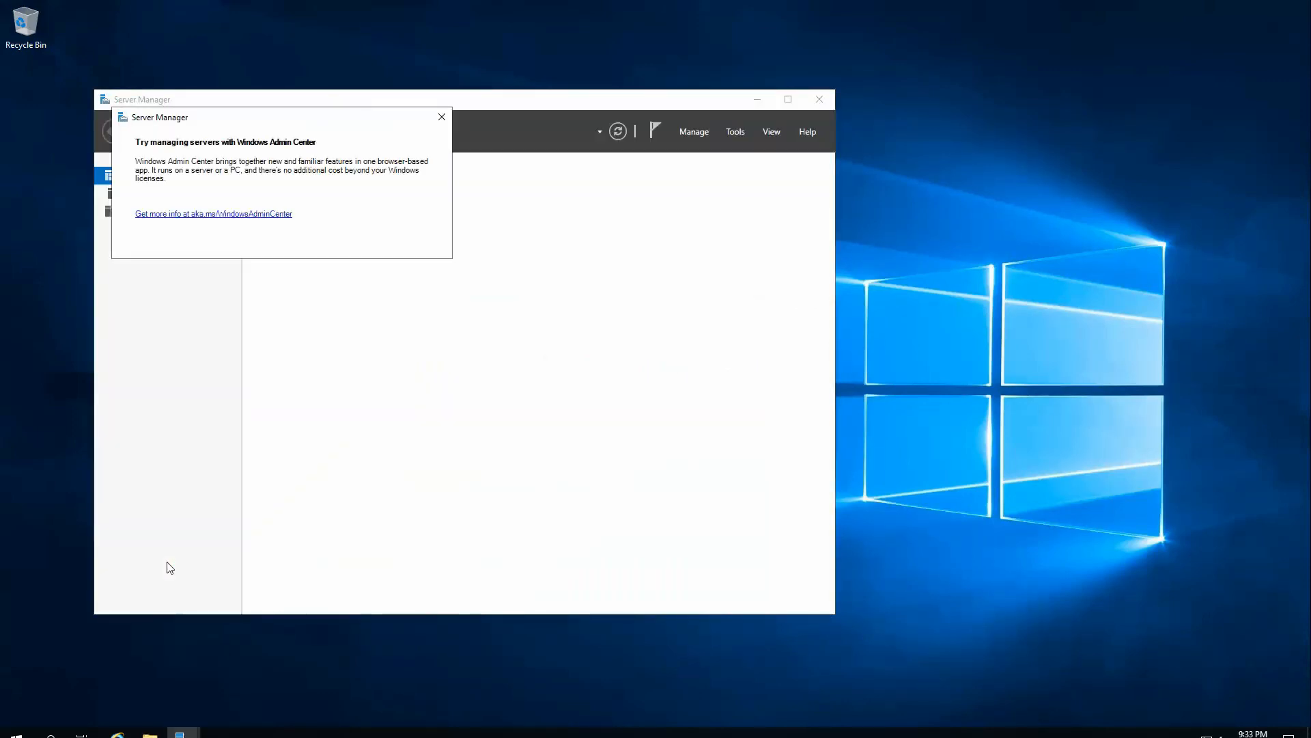
- Dismiss Server Manager, open SQL Server Management Studio 18, and connect to the Database Engine on NGTS-SQL01
left_click(441, 119)
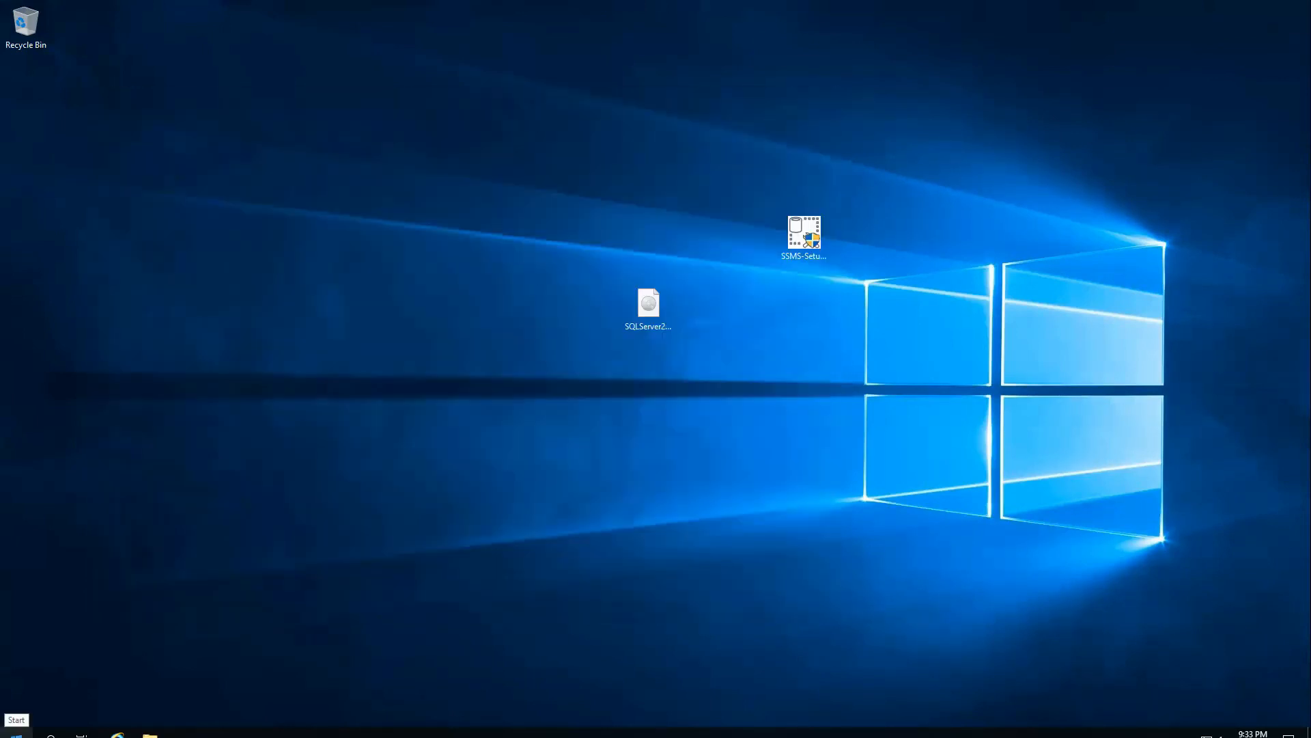
left_click(5, 732)
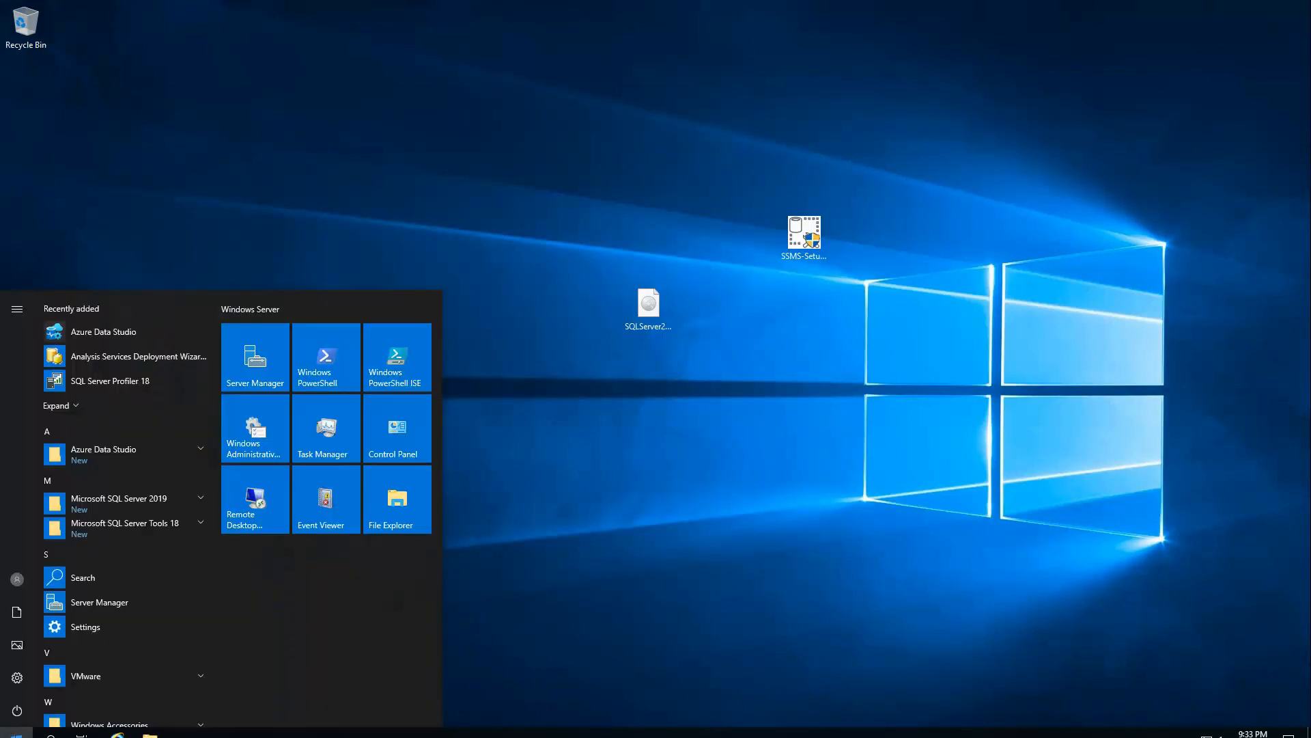
left_click(193, 528)
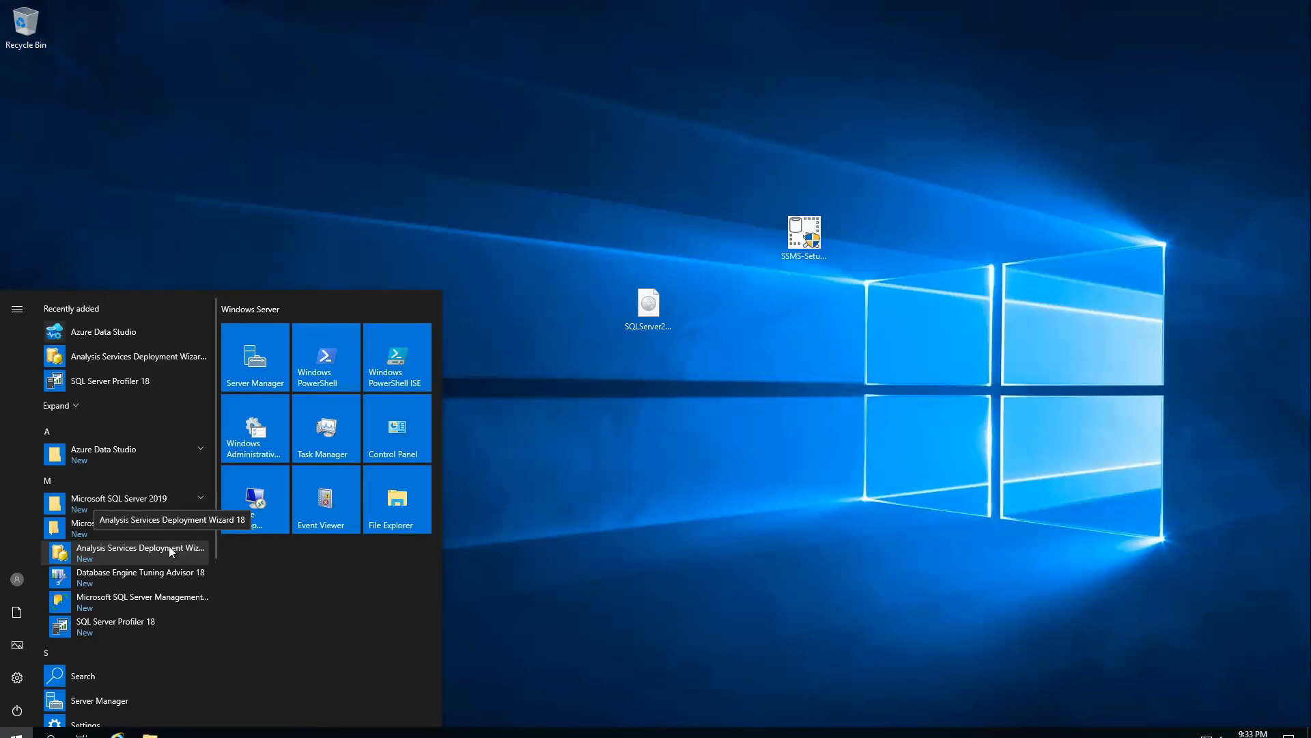
left_click(155, 601)
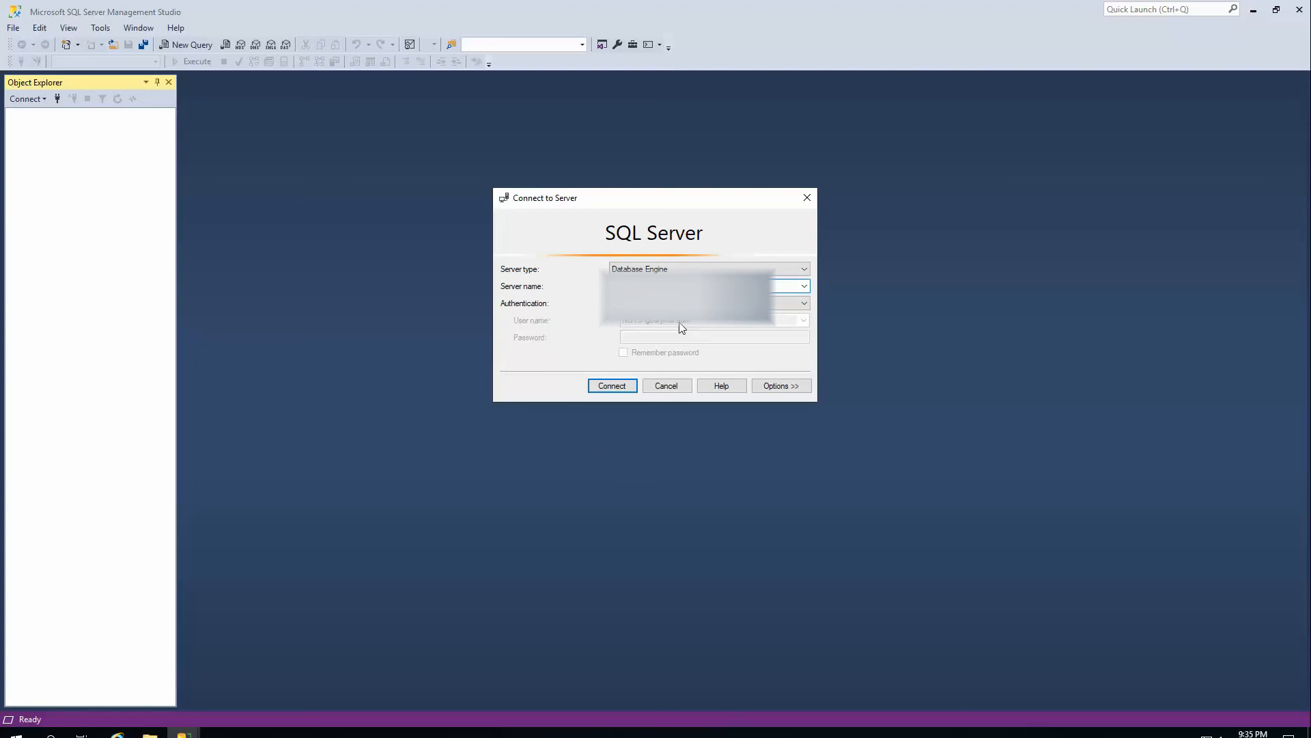
left_click(612, 385)
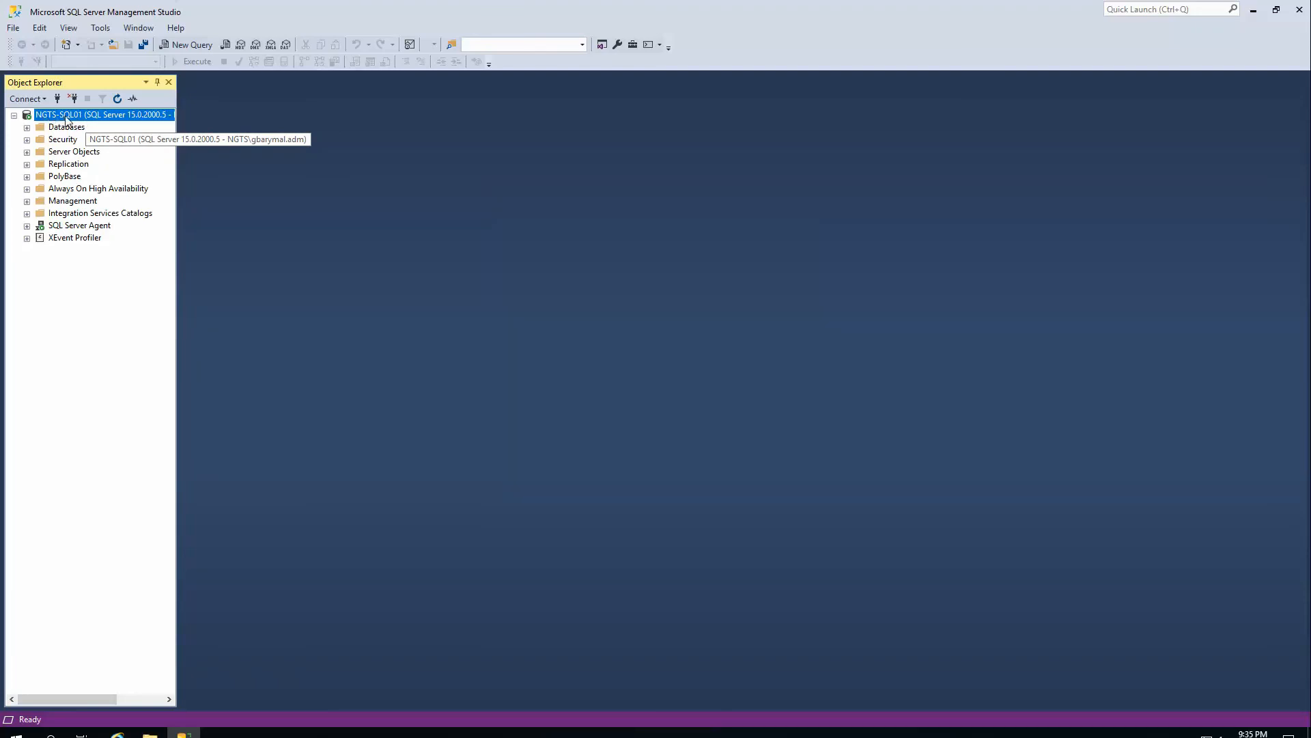
- Narrow Object Explorer slightly and show the commands available for the NGTS-SQL01 server
mouse_move(179, 127)
left_mouse_down()
mouse_move(346, 132)
mouse_move(169, 126)
left_mouse_up()
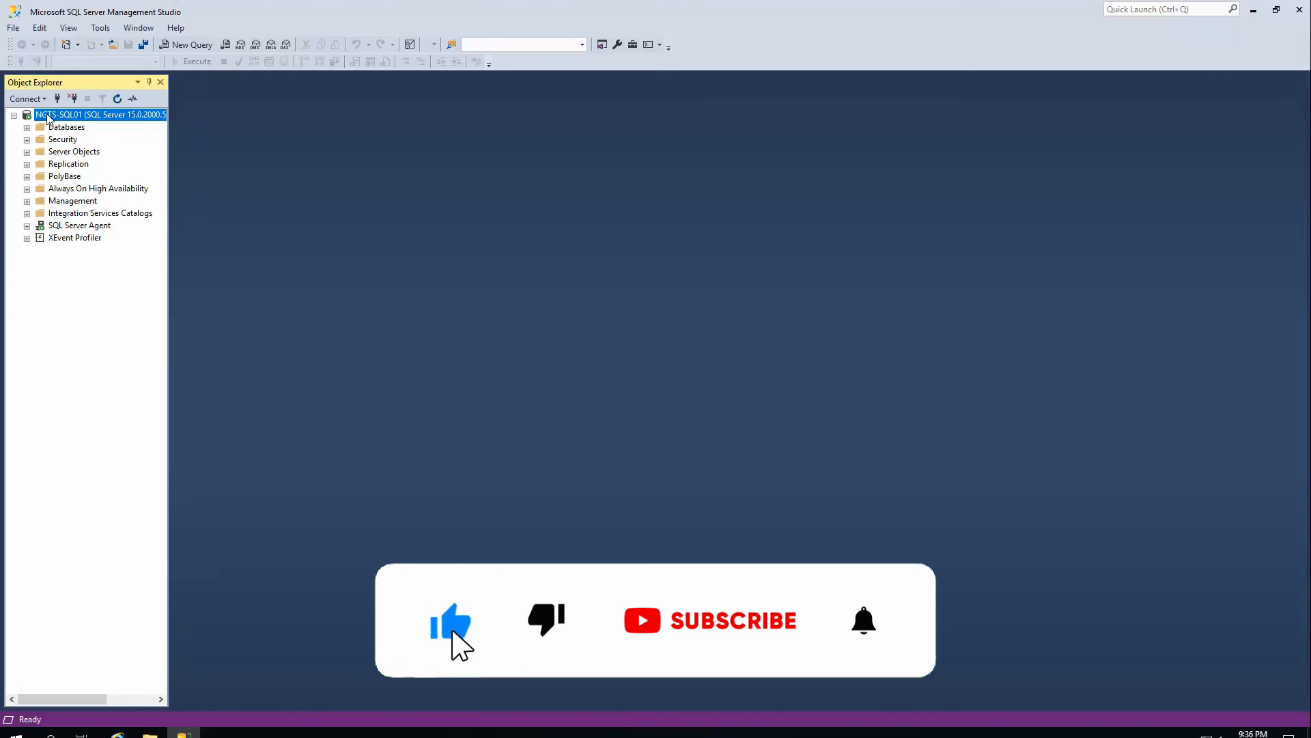
right_click(144, 115)
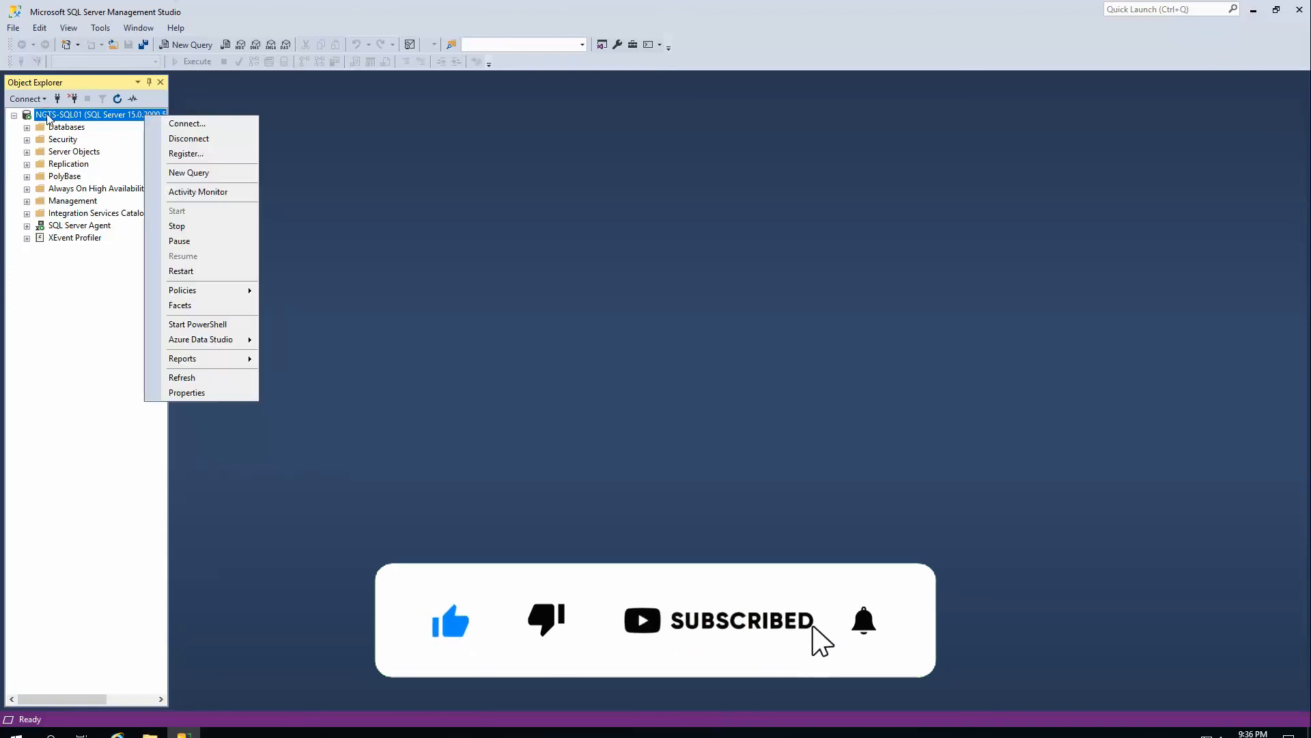